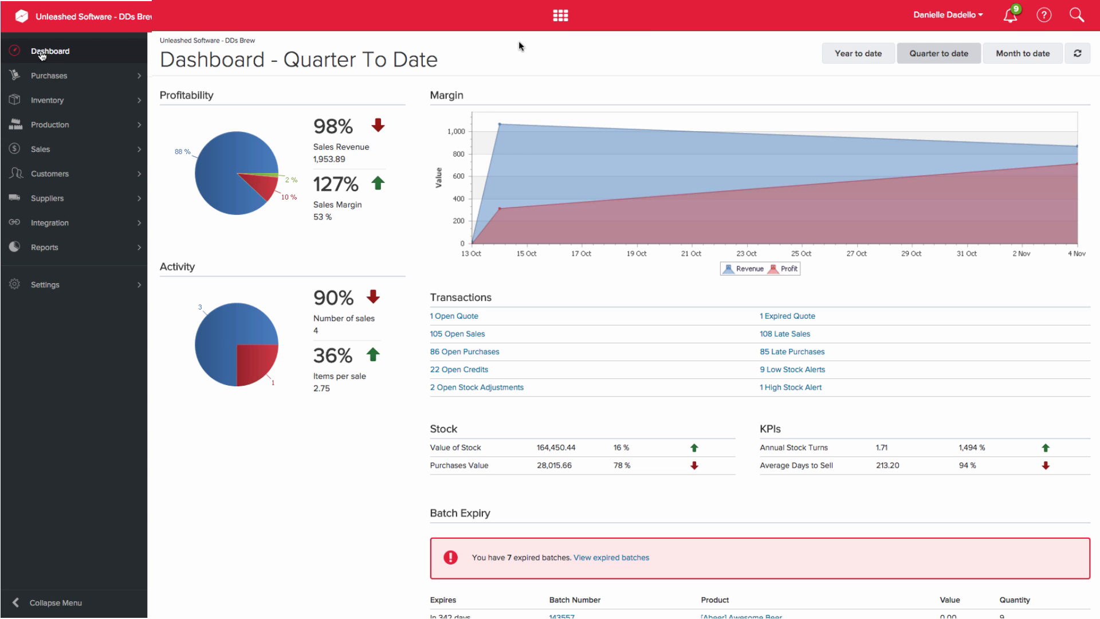
# Download the product template file from the inventory products Import/Export page and open the CSV in Excel.
pyautogui.click(53, 101)
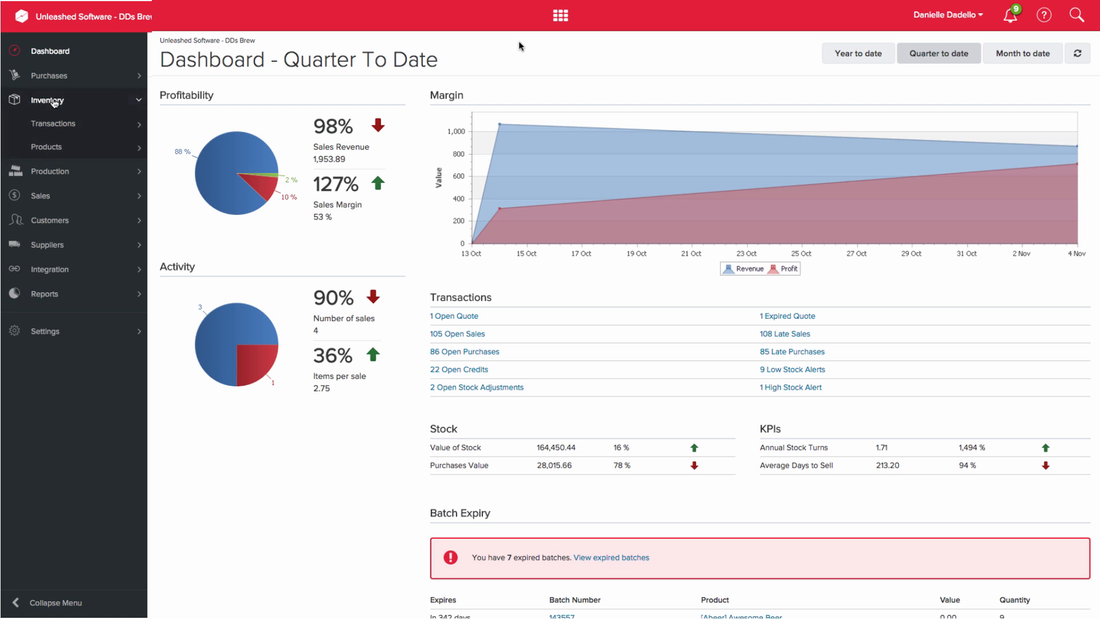
pyautogui.click(48, 147)
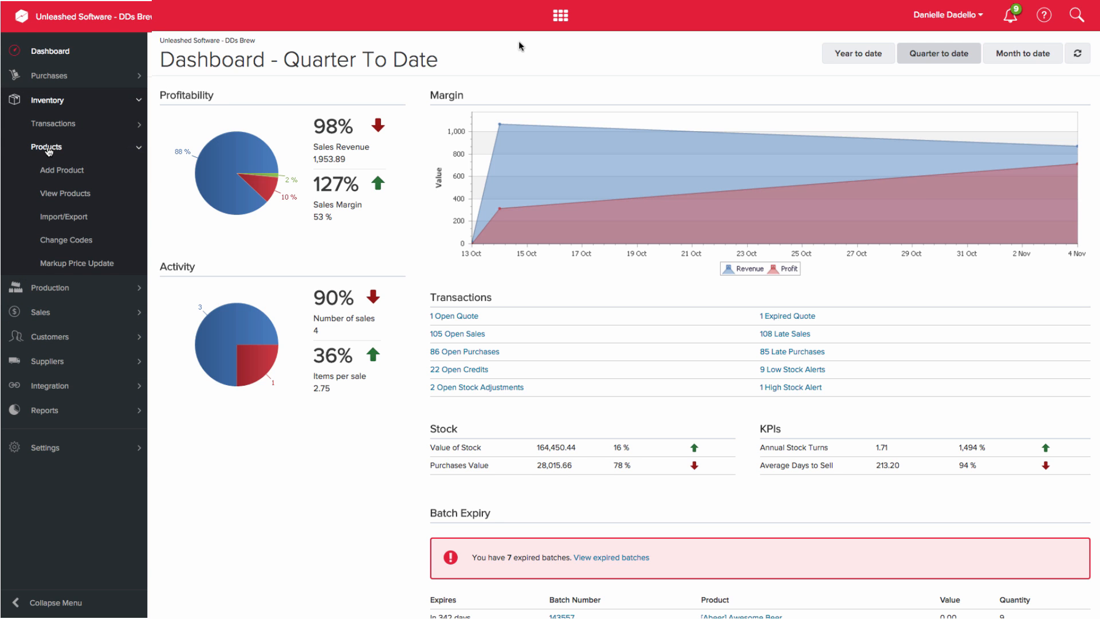
pyautogui.click(50, 218)
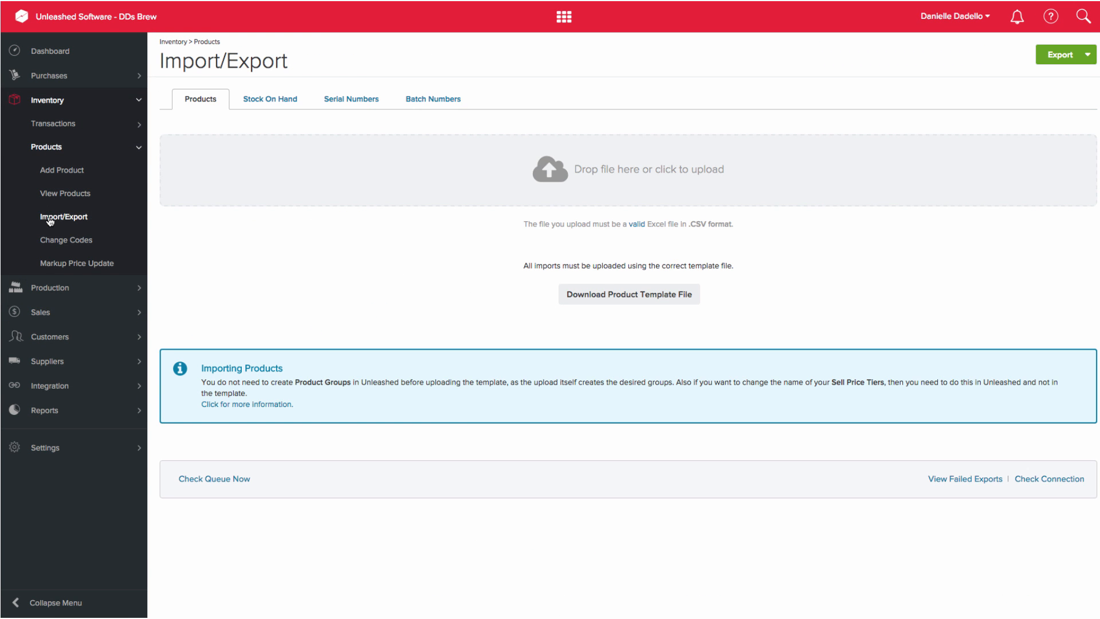
pyautogui.click(597, 294)
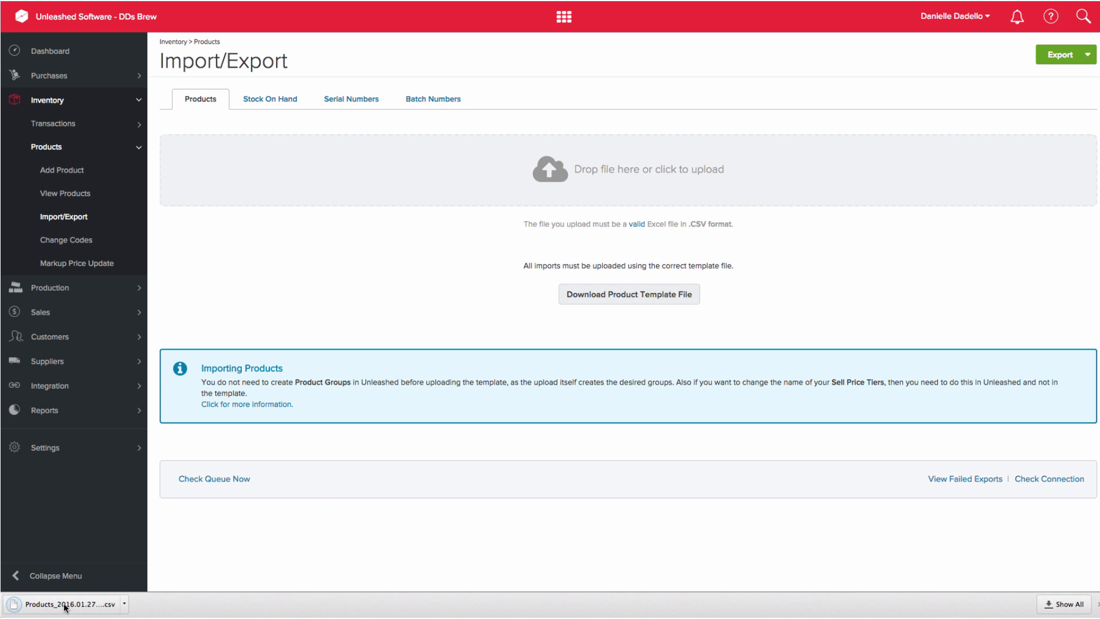
pyautogui.click(64, 607)
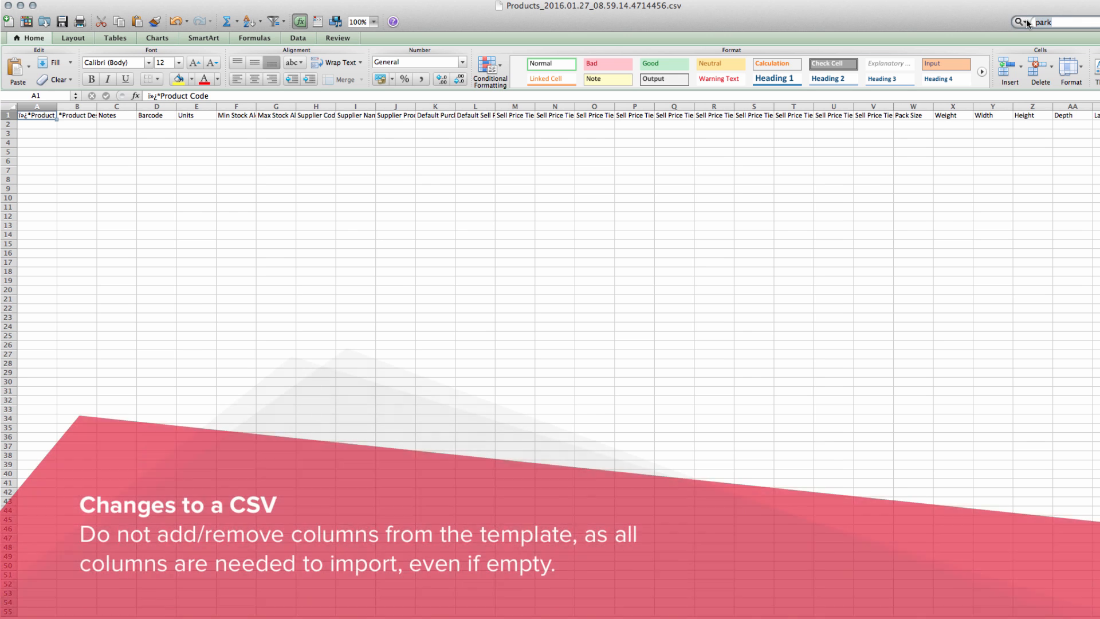
# Enter product code 002 IPA and product description Indian Pale Ale in row 2 of the template.
pyautogui.press('BackSpace')
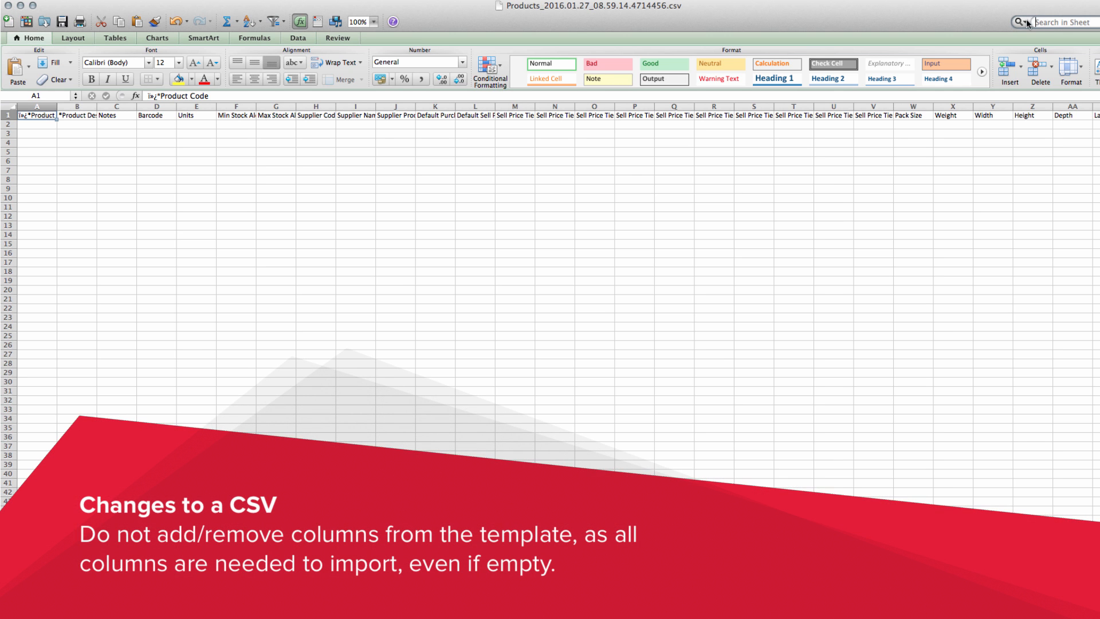
pyautogui.click(39, 126)
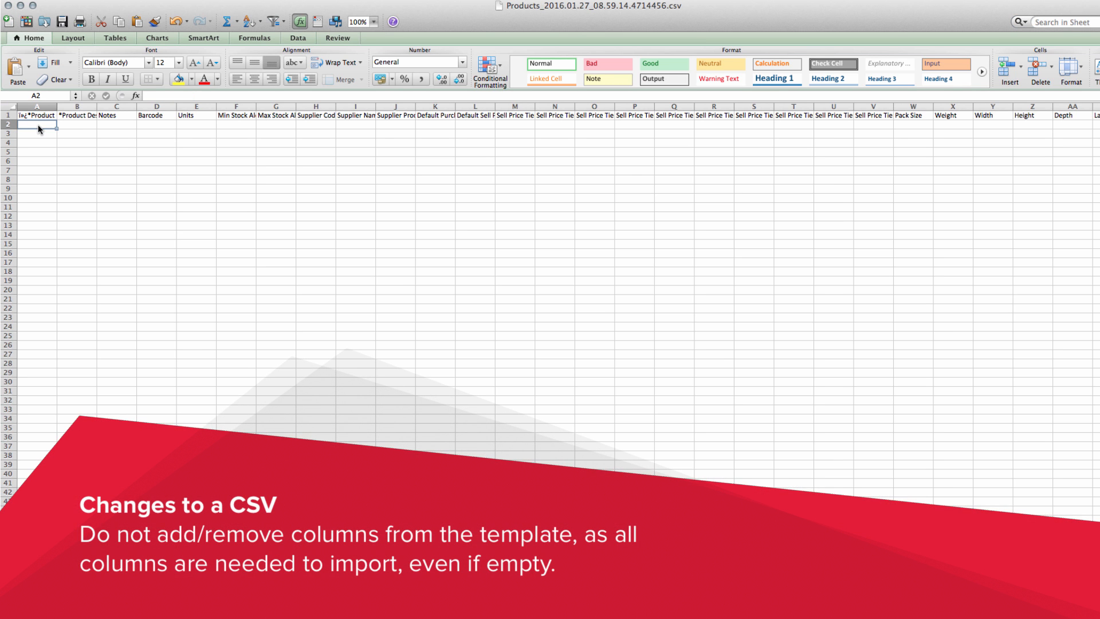
pyautogui.write('002')
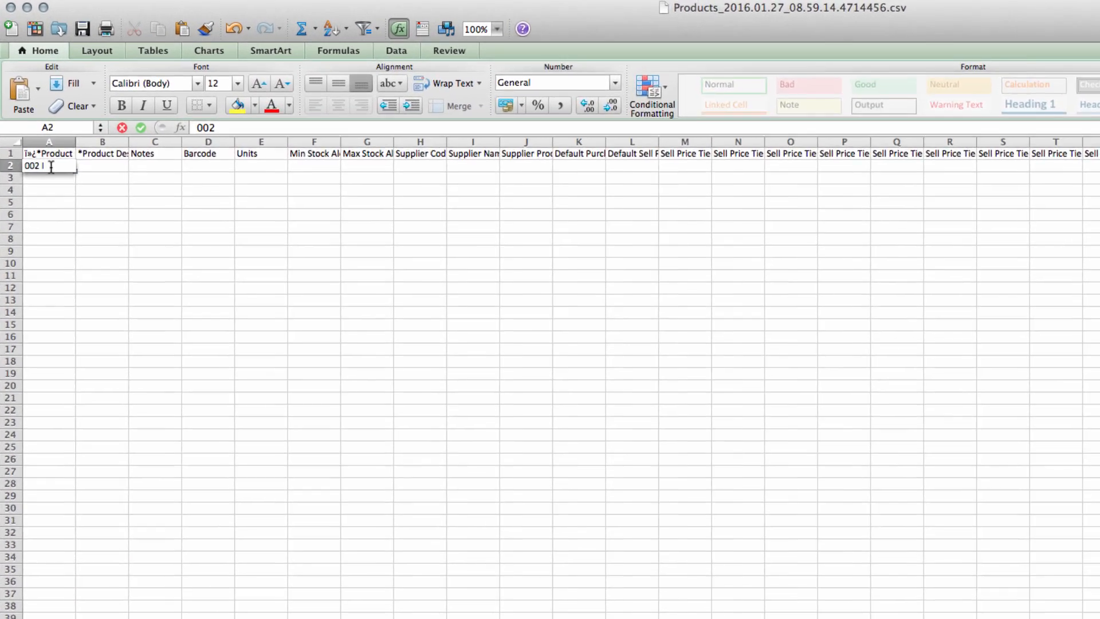
pyautogui.write(' IP')
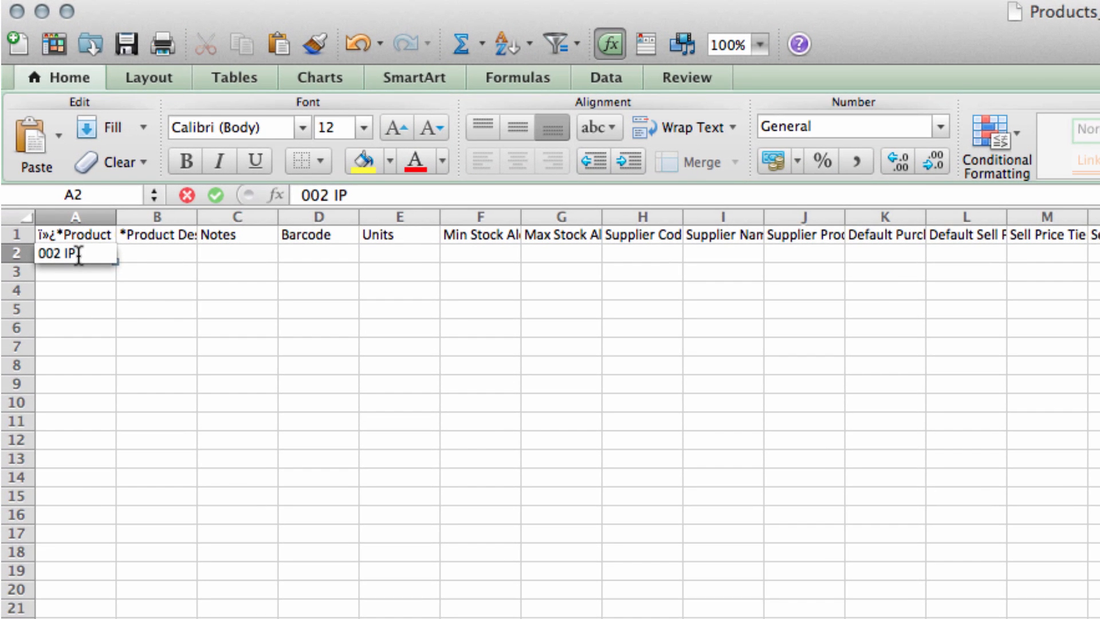
pyautogui.write('A')
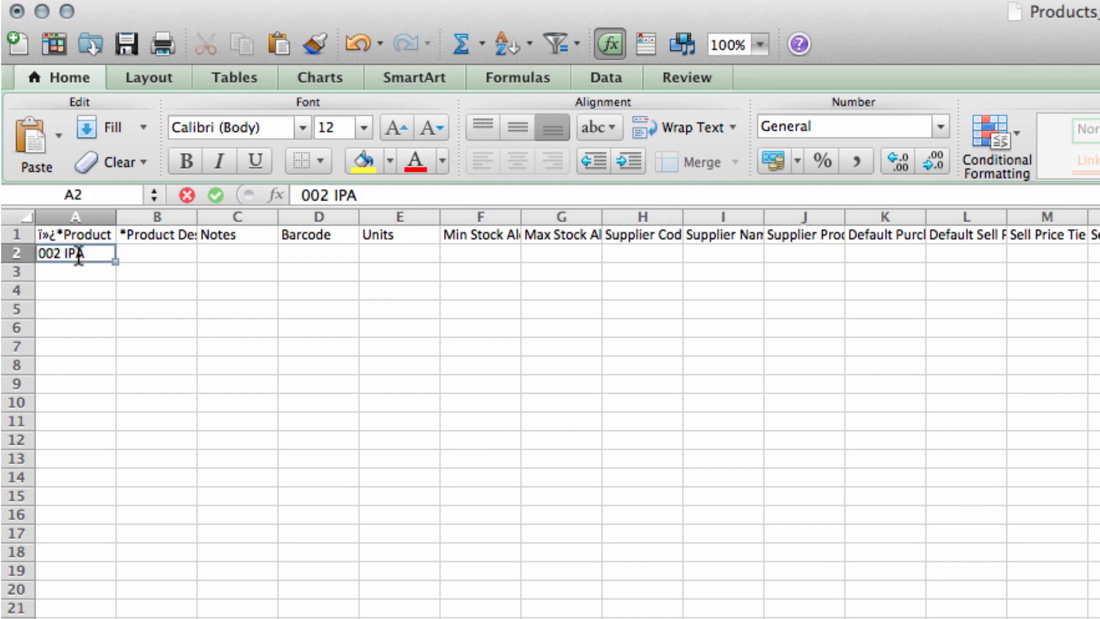
pyautogui.press('Tab')
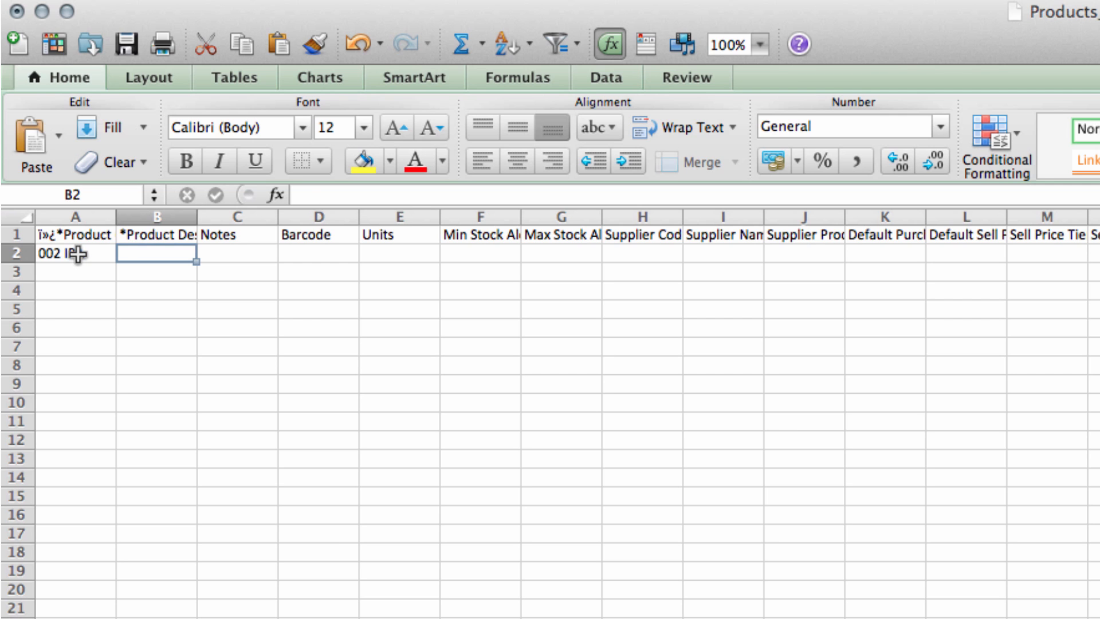
pyautogui.write('Indi')
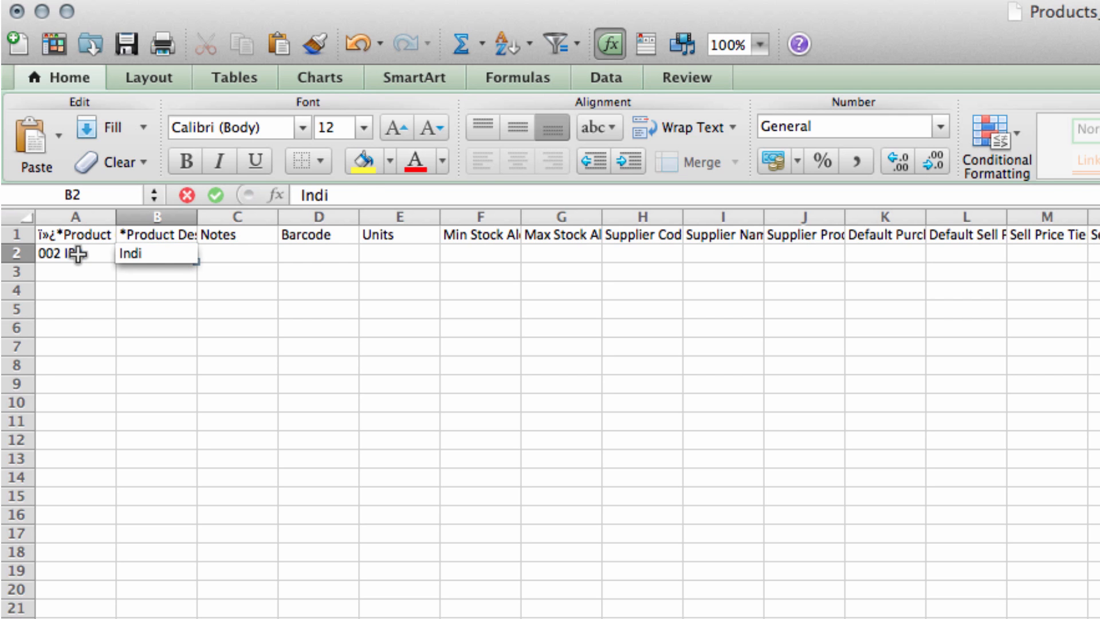
pyautogui.write('an Pale A')
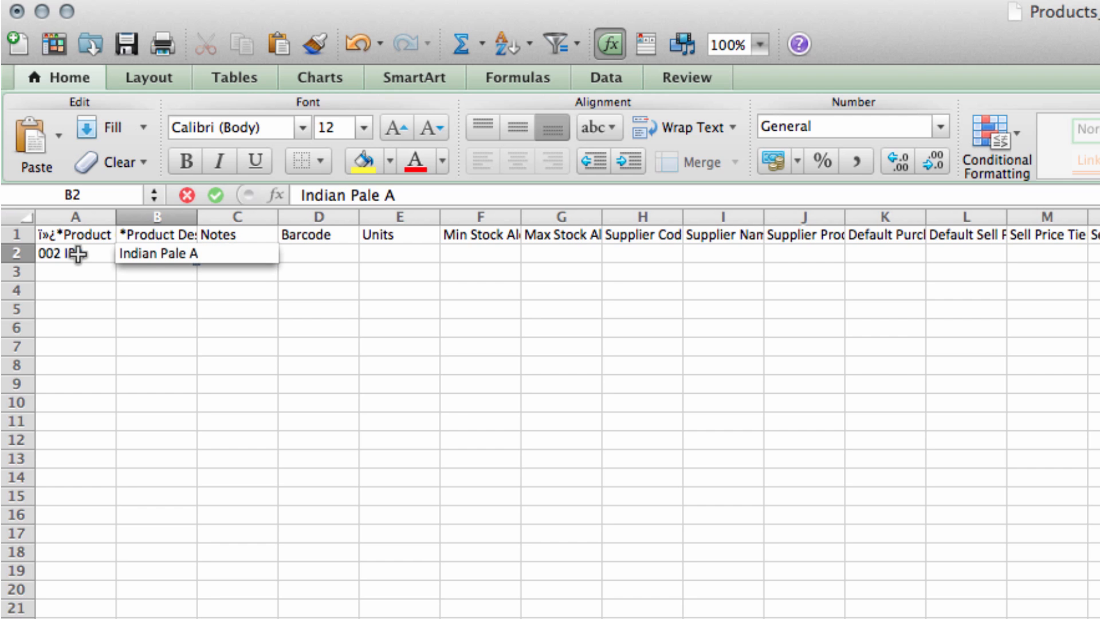
pyautogui.write('le')
pyautogui.press('Tab')
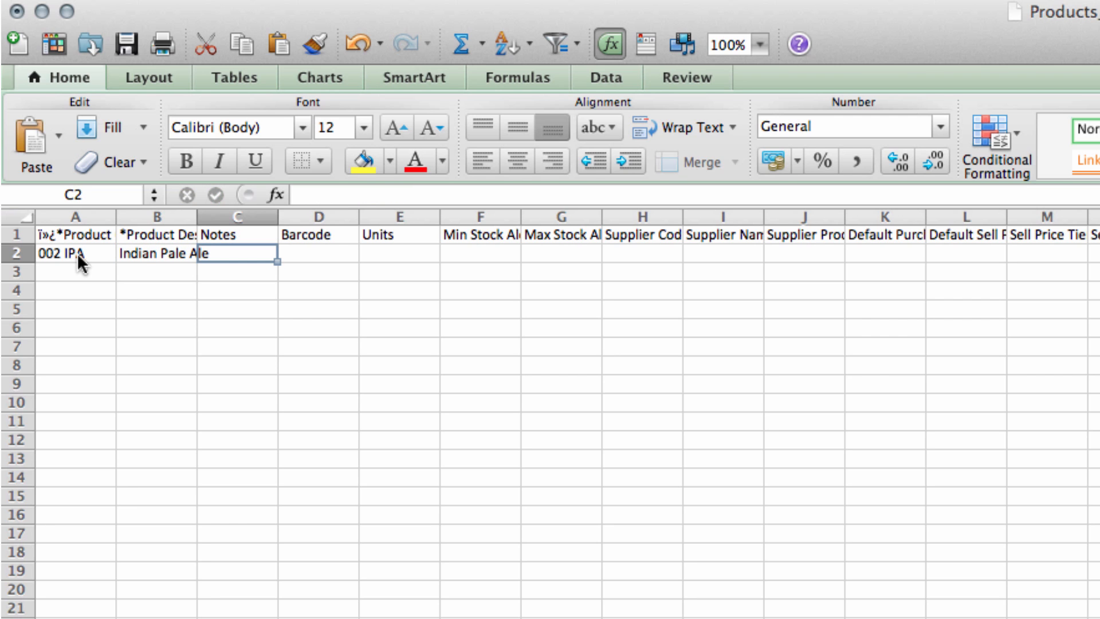
# Fill in row 2 with barcode 3454567 and 12 units, leaving Notes blank.
pyautogui.press('Tab')
pyautogui.write('3454567')
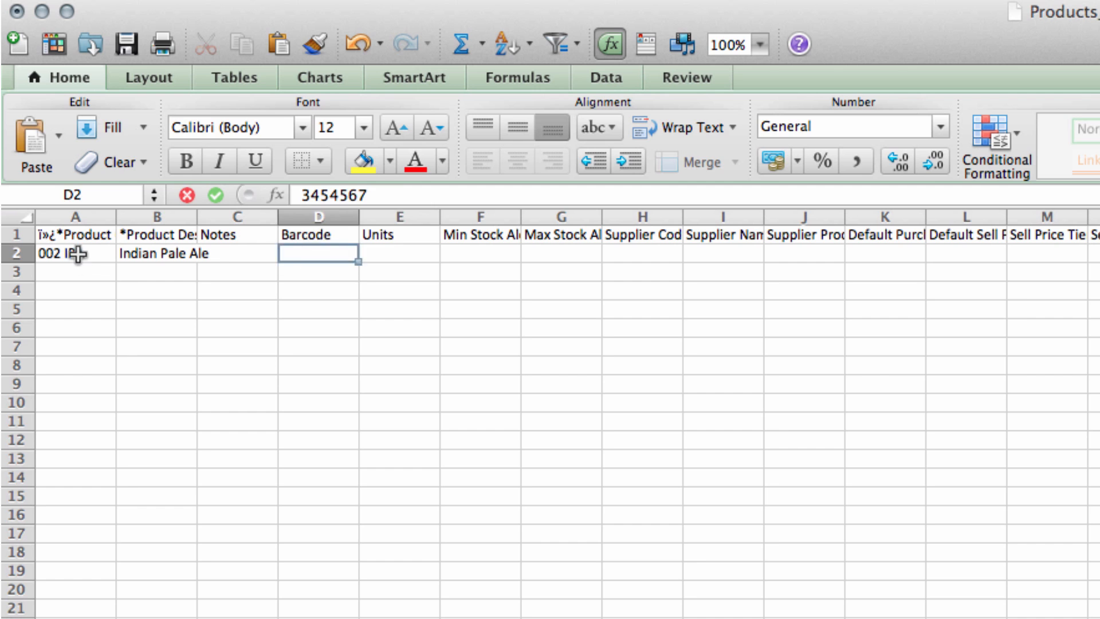
pyautogui.press('Tab')
pyautogui.write('12')
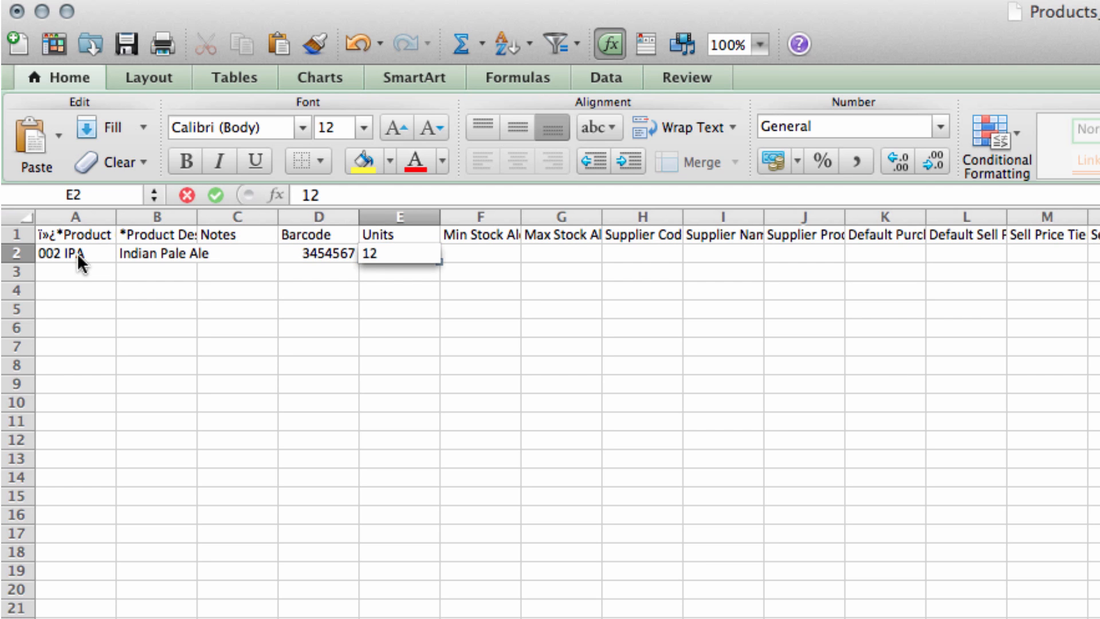
pyautogui.press('Tab')
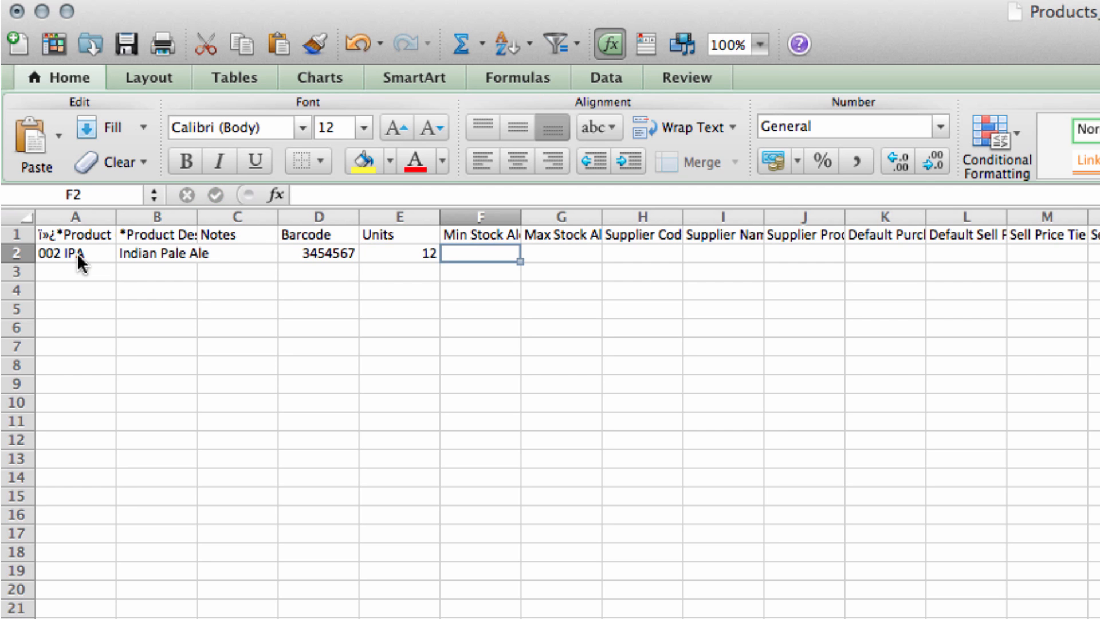
# Set row 2's minimum stock alert to 3 and maximum stock alert to 100.
pyautogui.write('3')
pyautogui.press('Tab')
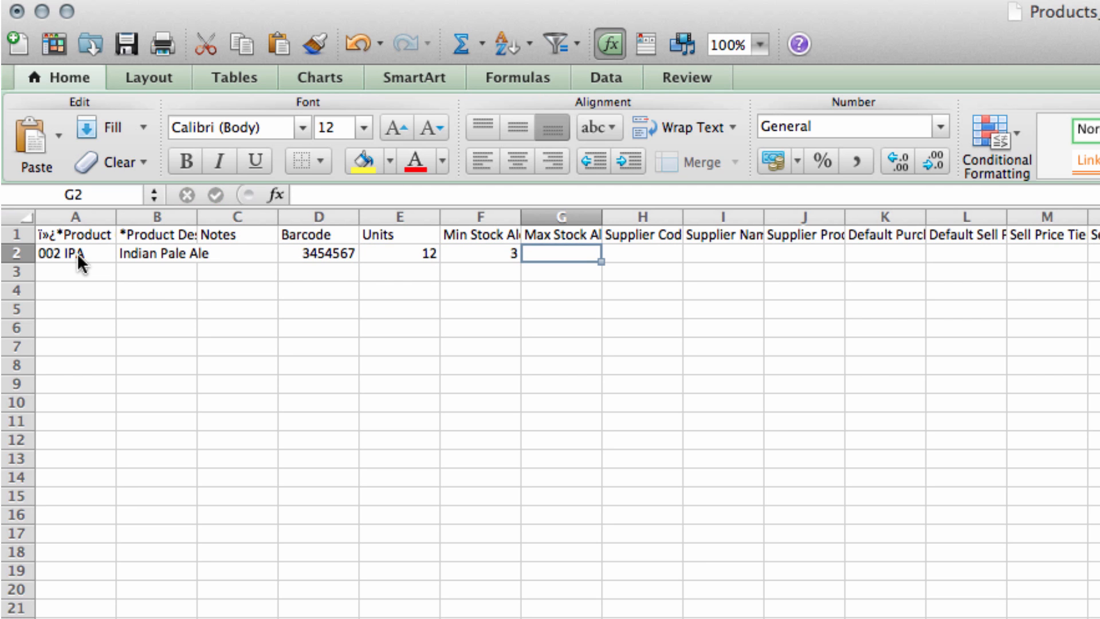
pyautogui.write('100')
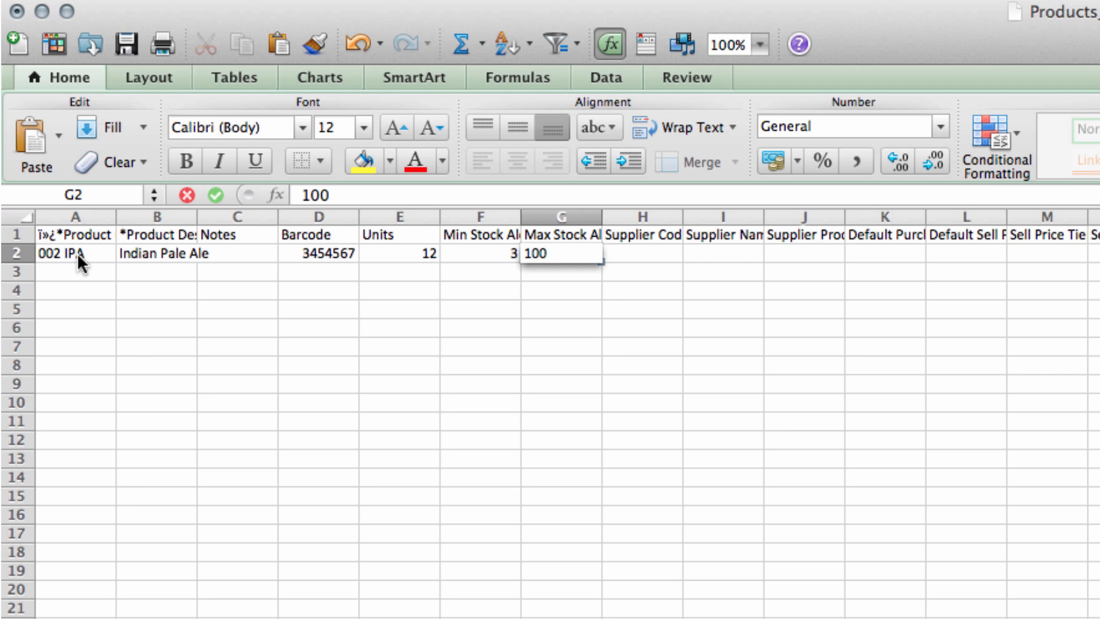
pyautogui.press('Tab')
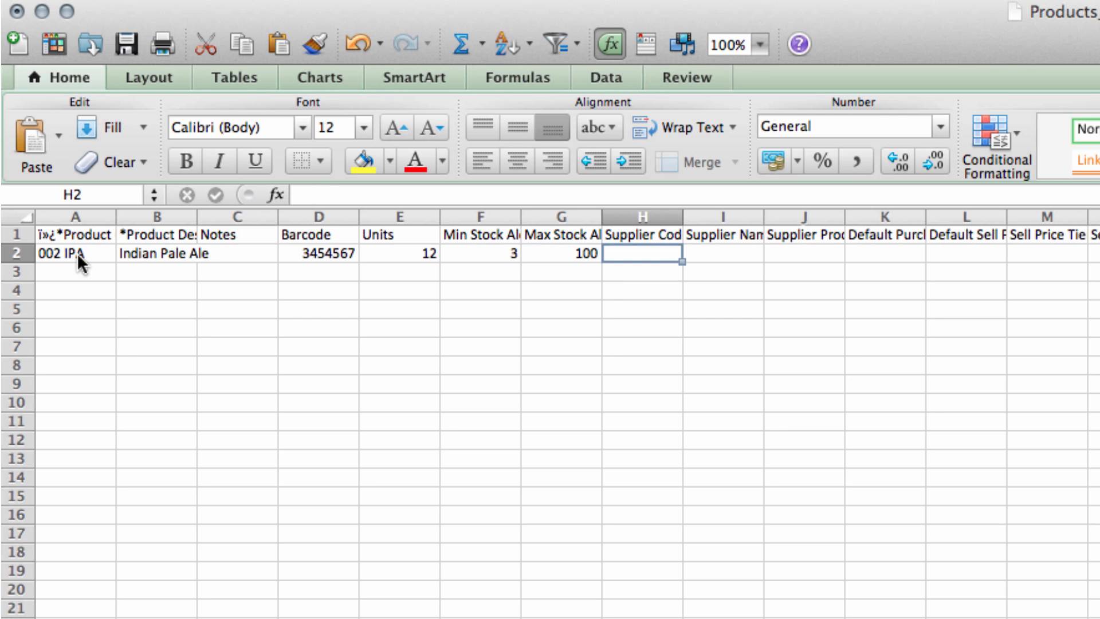
# Add 002 APA, American Pale Ale, barcode 456567 in row 3 and 002 IPA, Indian Pale Ale - night rider in row 4.
pyautogui.click(74, 275)
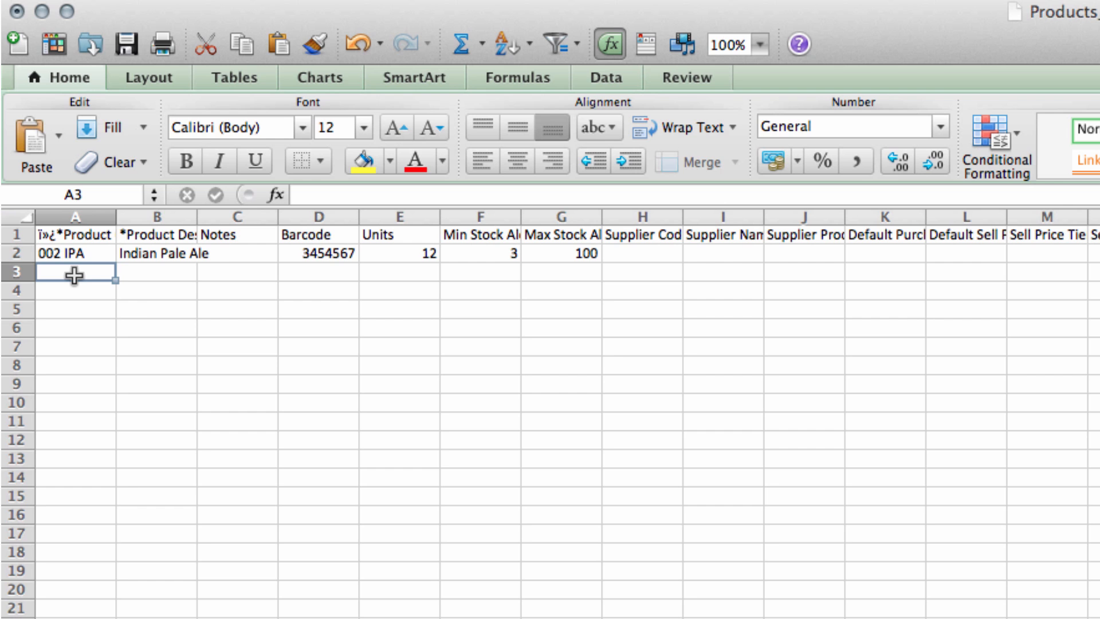
pyautogui.write('002 APA')
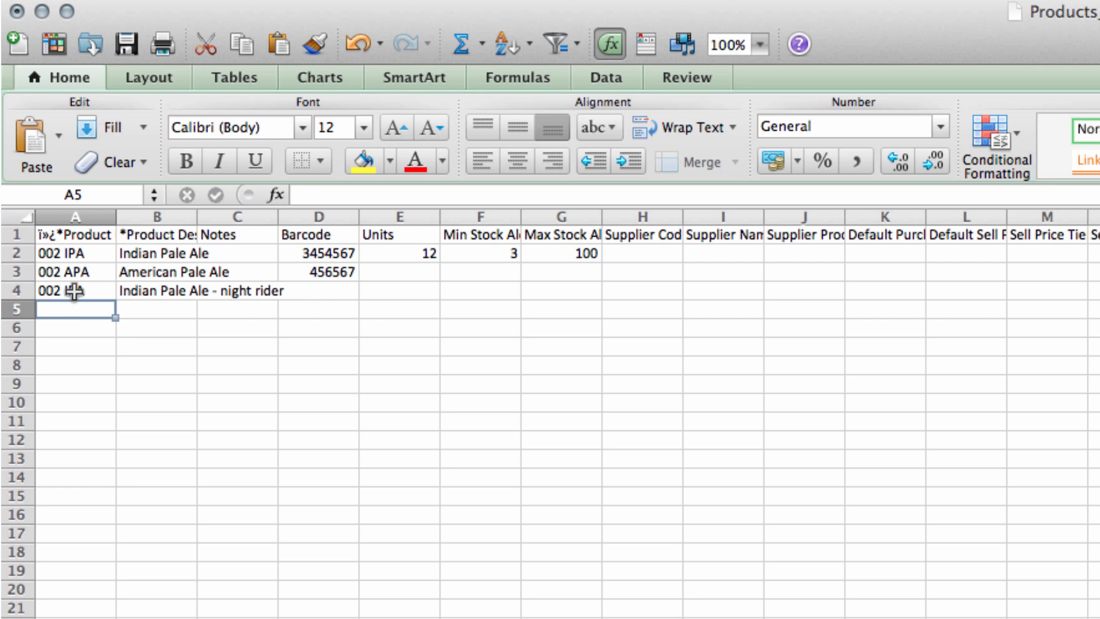
# Highlight duplicate product codes with conditional formatting and select the duplicate rows 2 and 4.
pyautogui.click(76, 286)
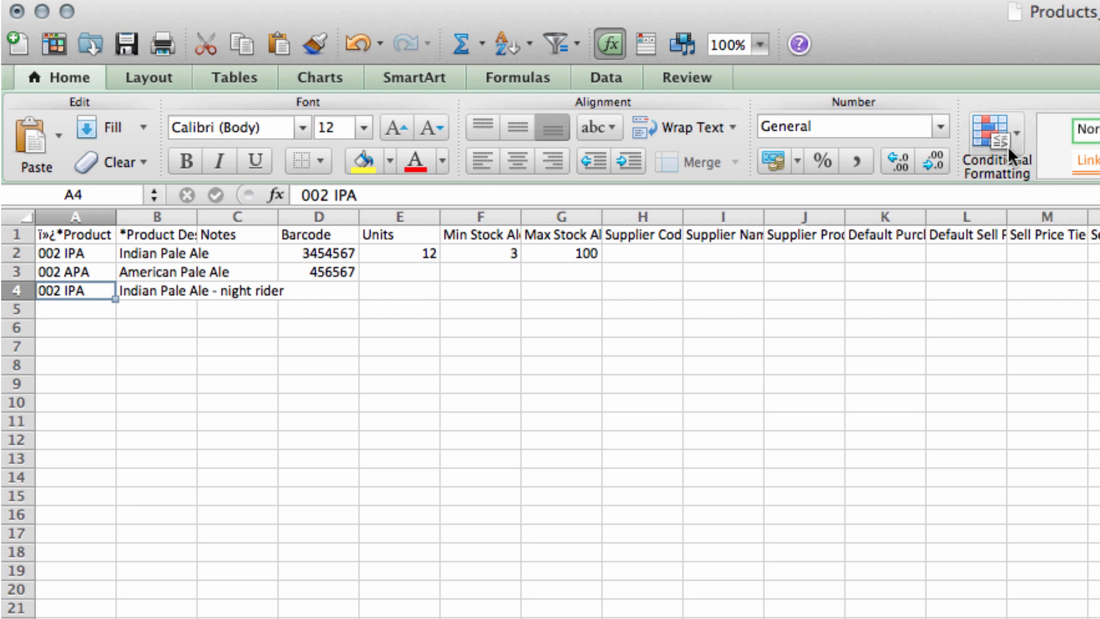
pyautogui.click(83, 253)
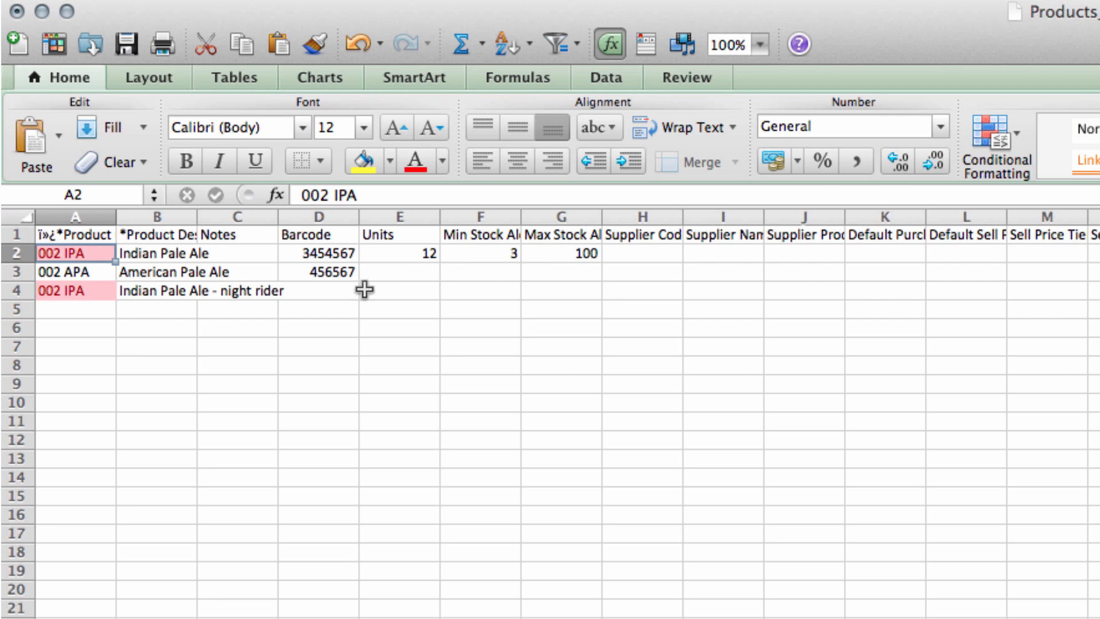
pyautogui.click(18, 252)
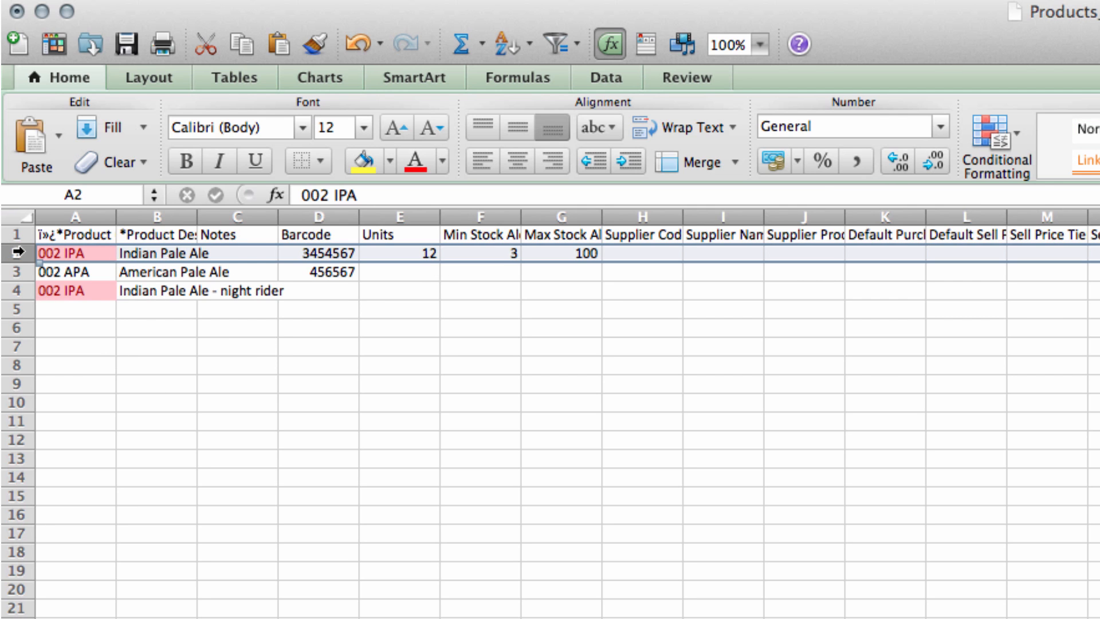
pyautogui.click(19, 292)
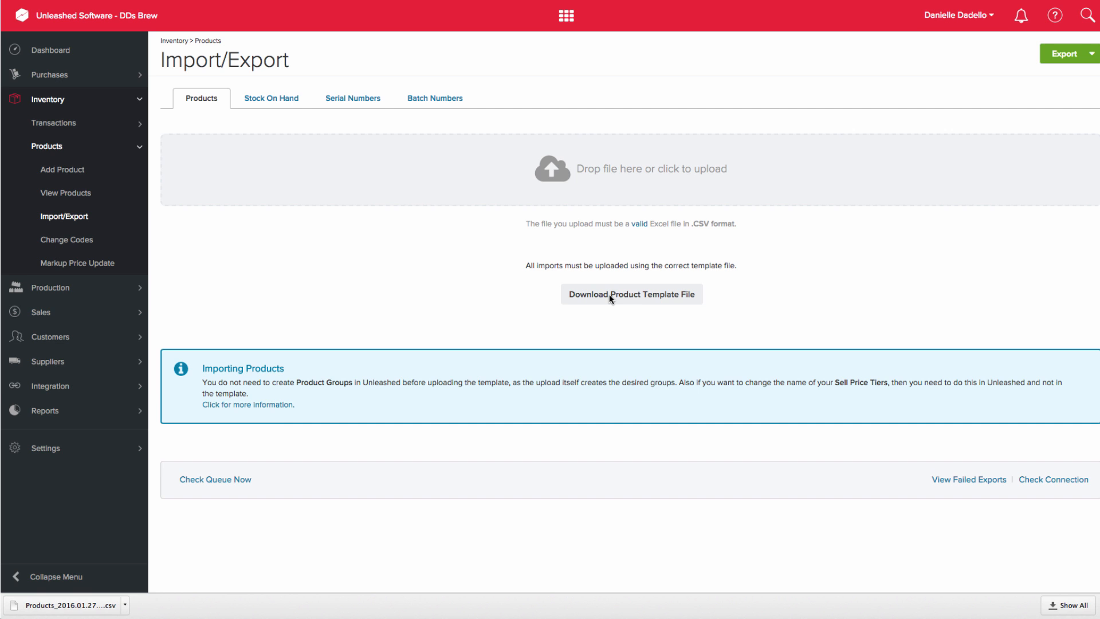
# Download the product template file again in Unleashed and upload the product CSV on the Import/Export page.
pyautogui.click(618, 296)
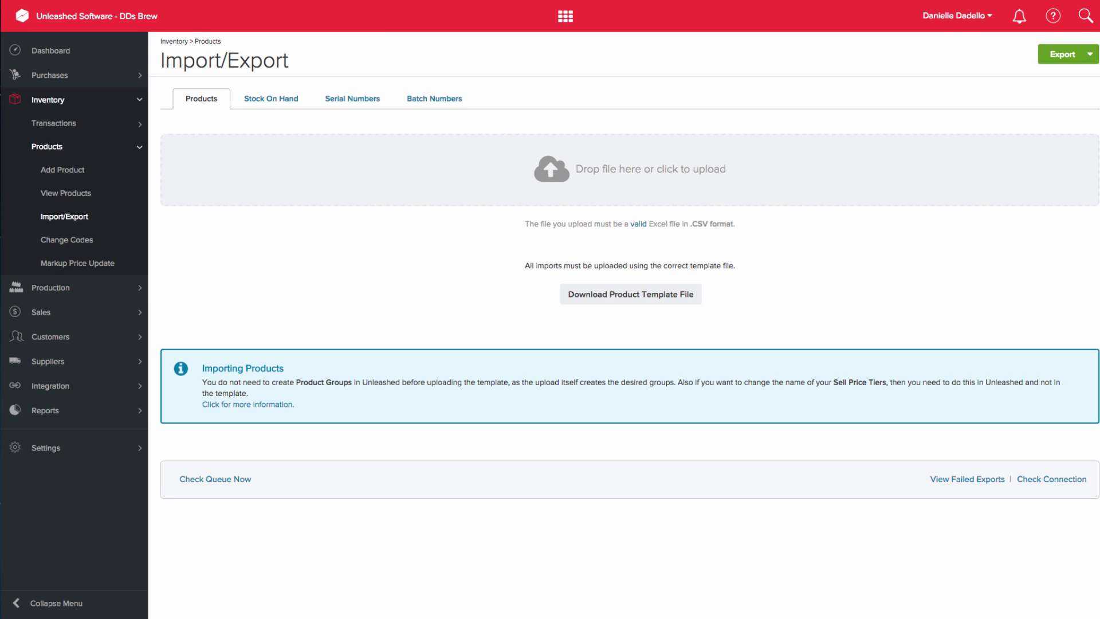
pyautogui.moveTo(418, 616); pyautogui.dragTo(521, 174)
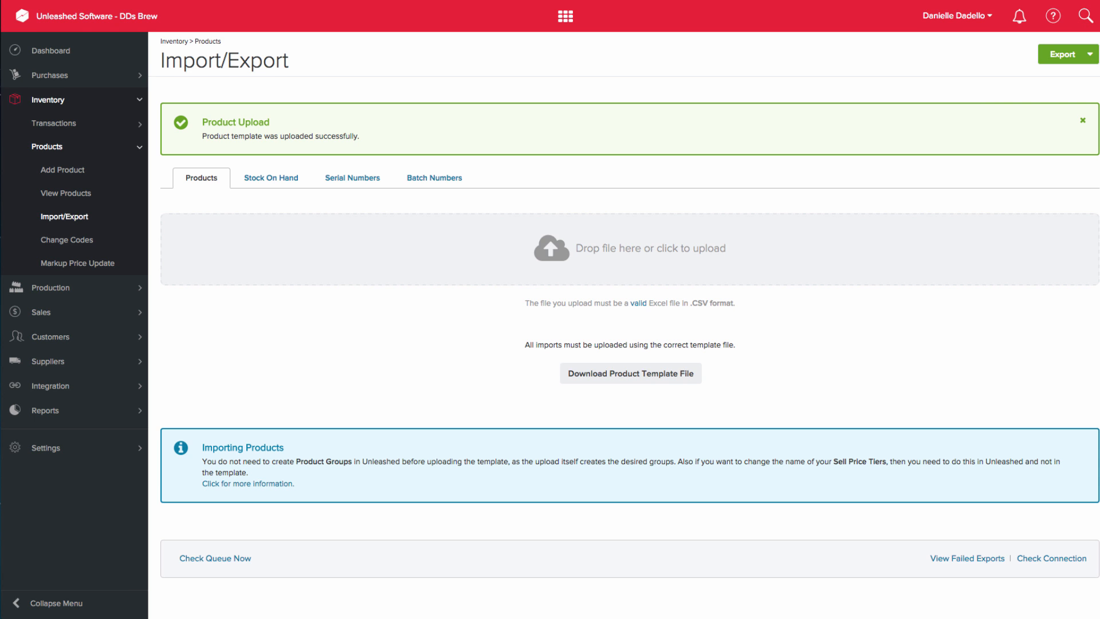
# Download the Customers template from the Import Customers page and view its field definitions.
pyautogui.click(57, 337)
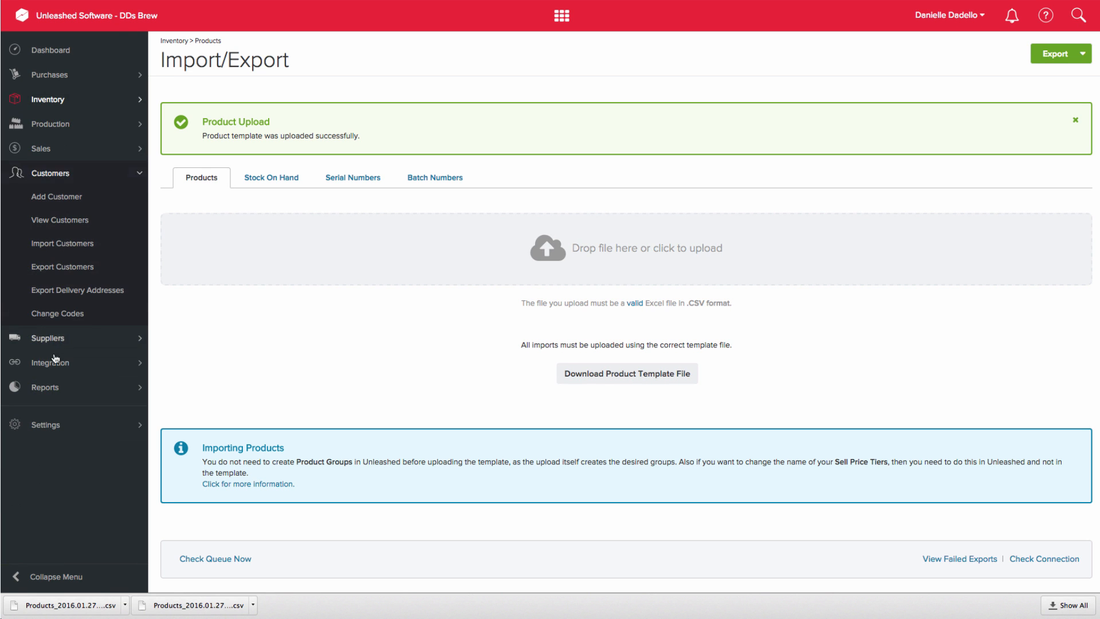
pyautogui.click(42, 246)
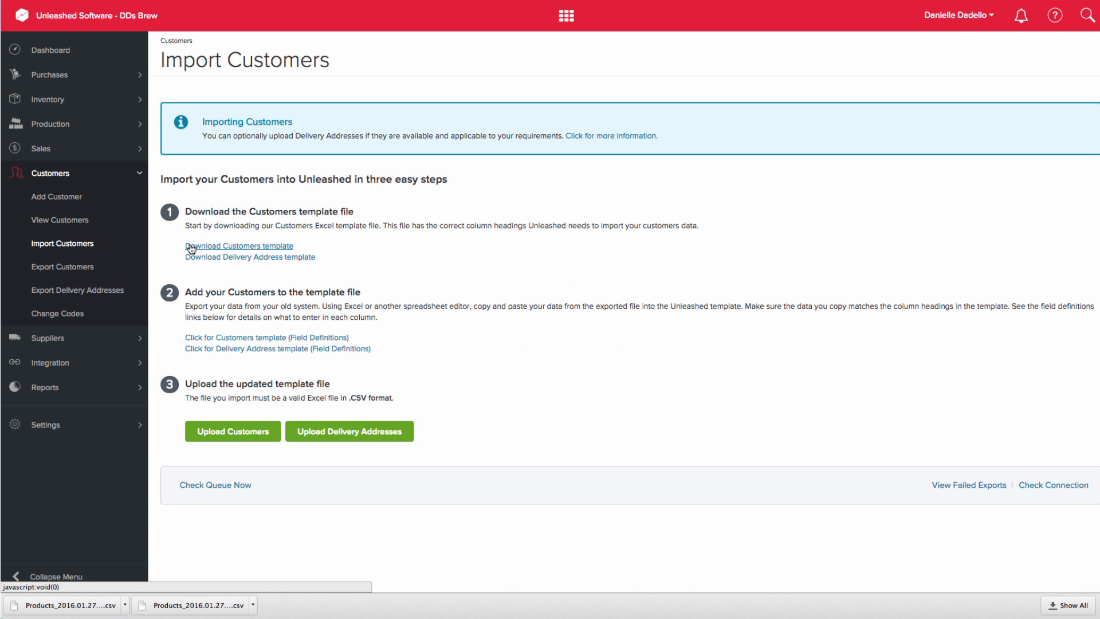
pyautogui.click(192, 247)
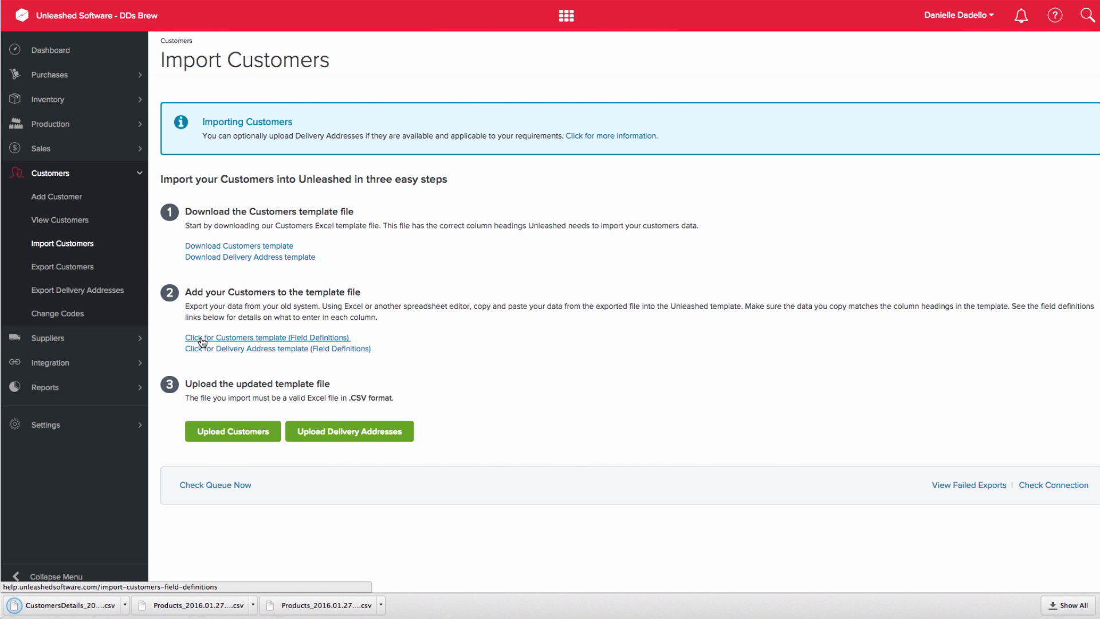
pyautogui.click(202, 340)
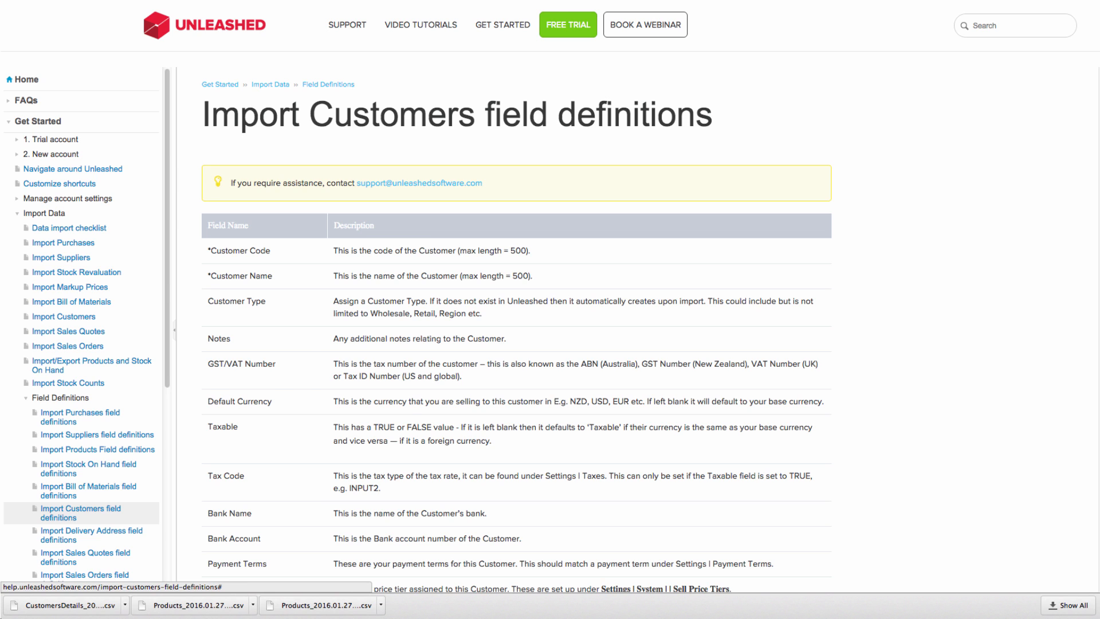
pyautogui.hotkey('ctrl', 'shift', 'Tab')
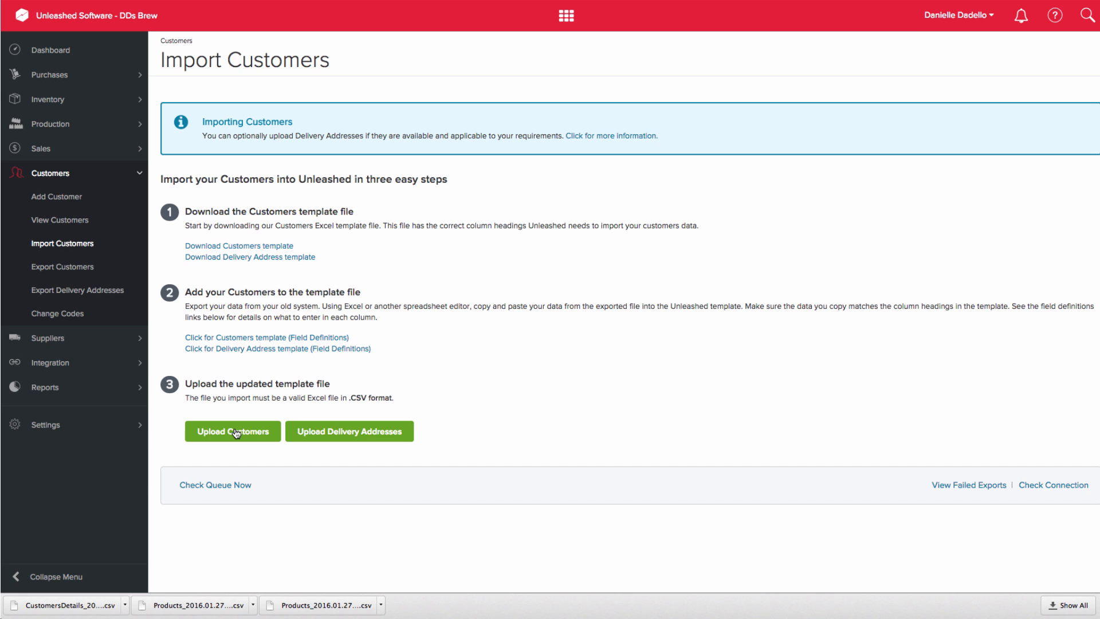
# View the Import Suppliers page and the Import Bills of Materials page under Production.
pyautogui.click(47, 338)
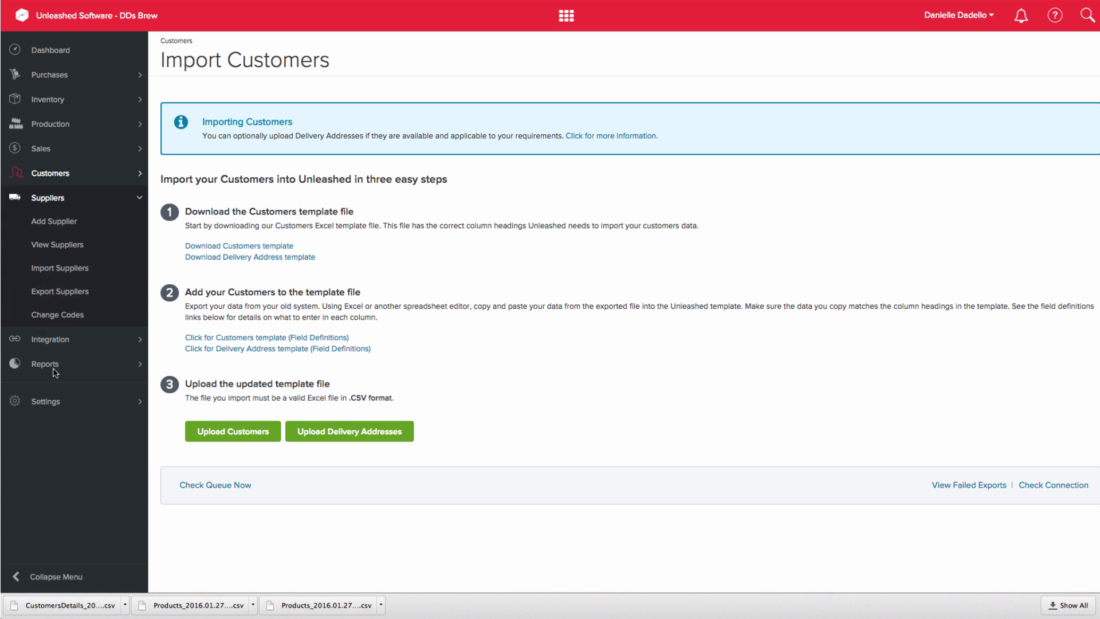
pyautogui.click(43, 272)
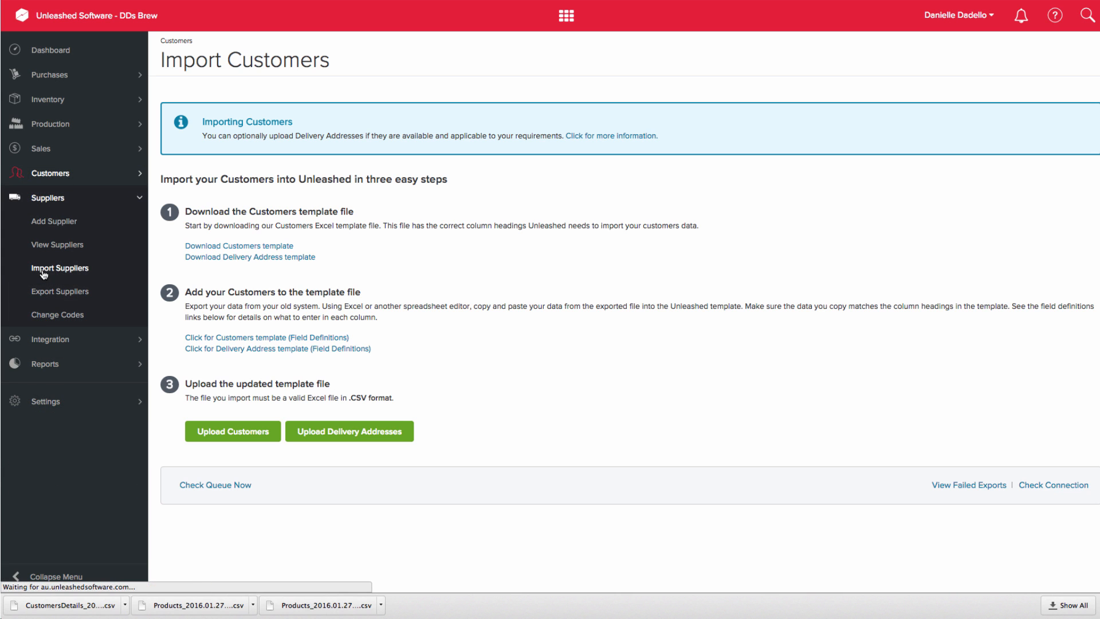
pyautogui.click(51, 123)
pyautogui.click(58, 171)
pyautogui.click(52, 241)
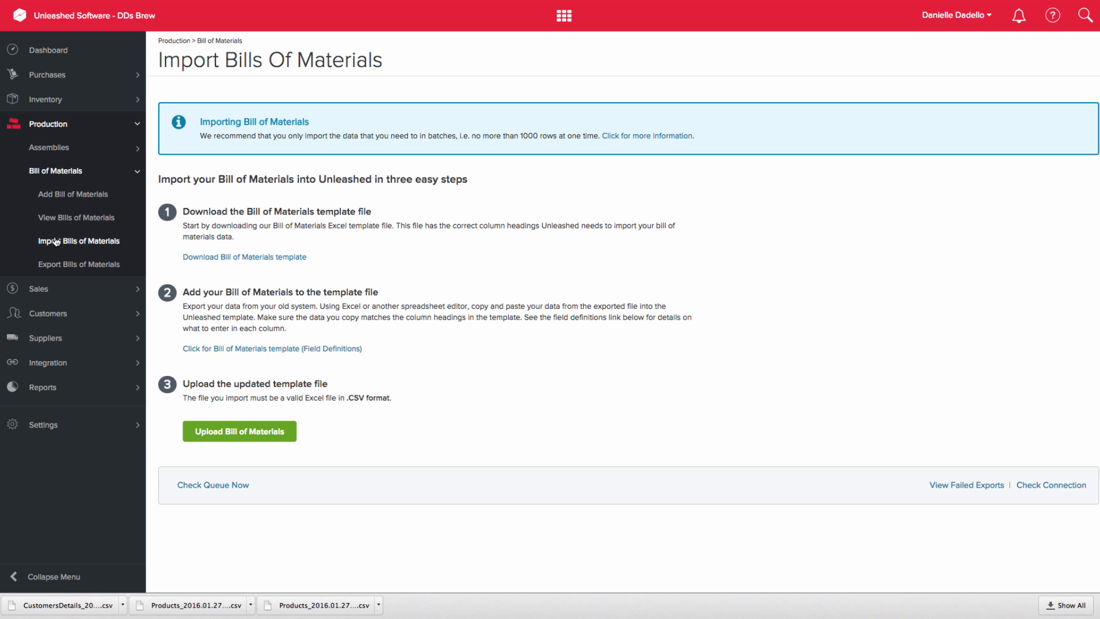
# Download the Stock On Hand template file from the products Import/Export page and open the downloaded SOH CSV.
pyautogui.click(47, 99)
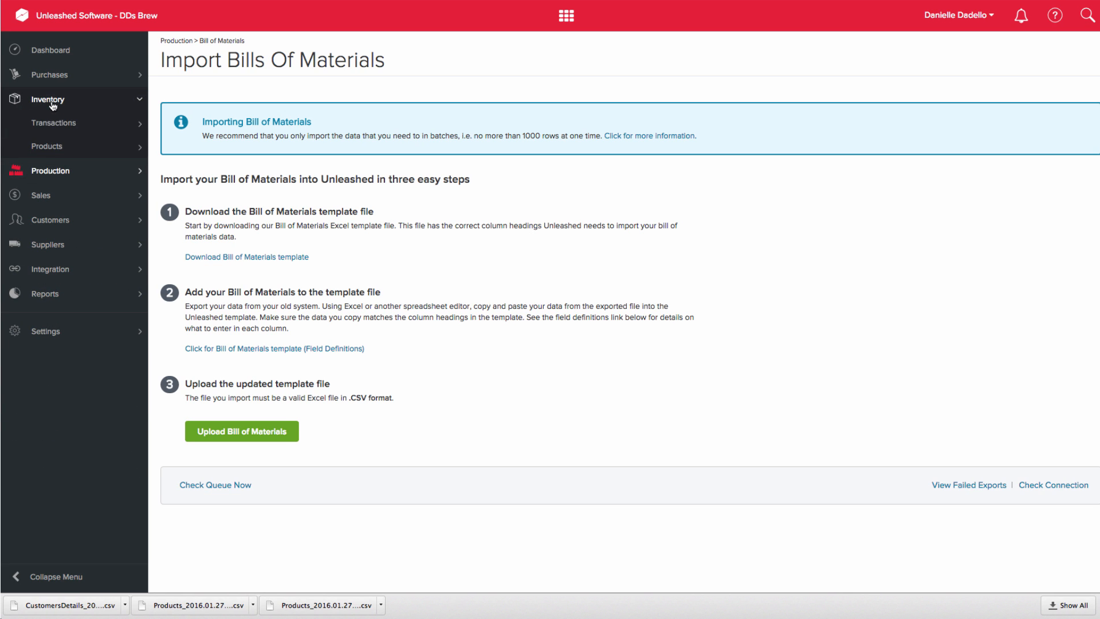
pyautogui.click(49, 150)
pyautogui.click(53, 220)
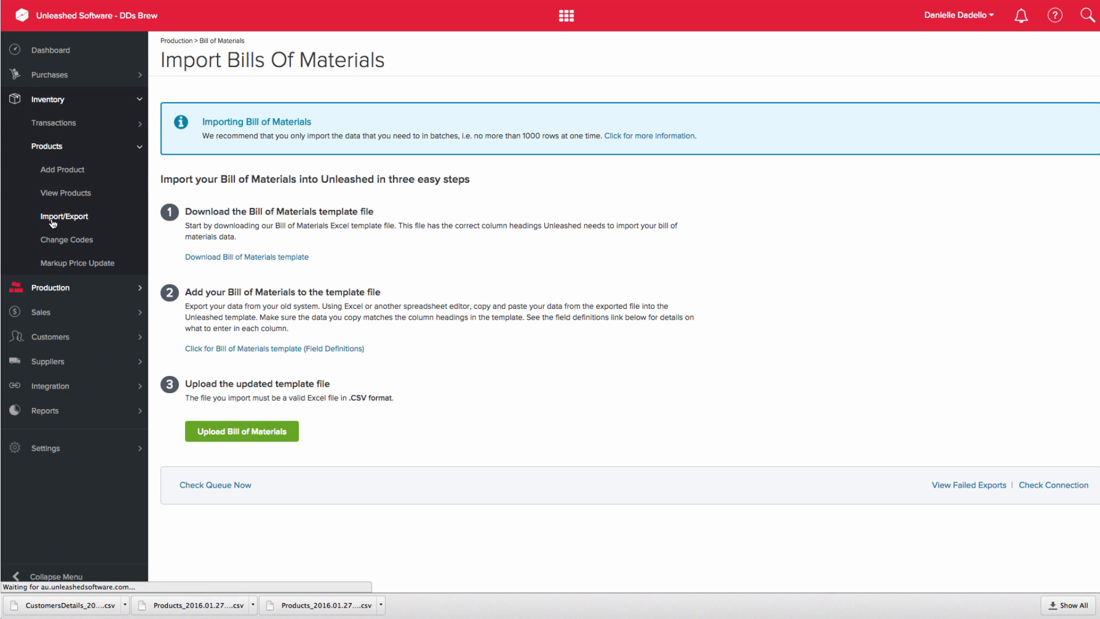
pyautogui.click(270, 101)
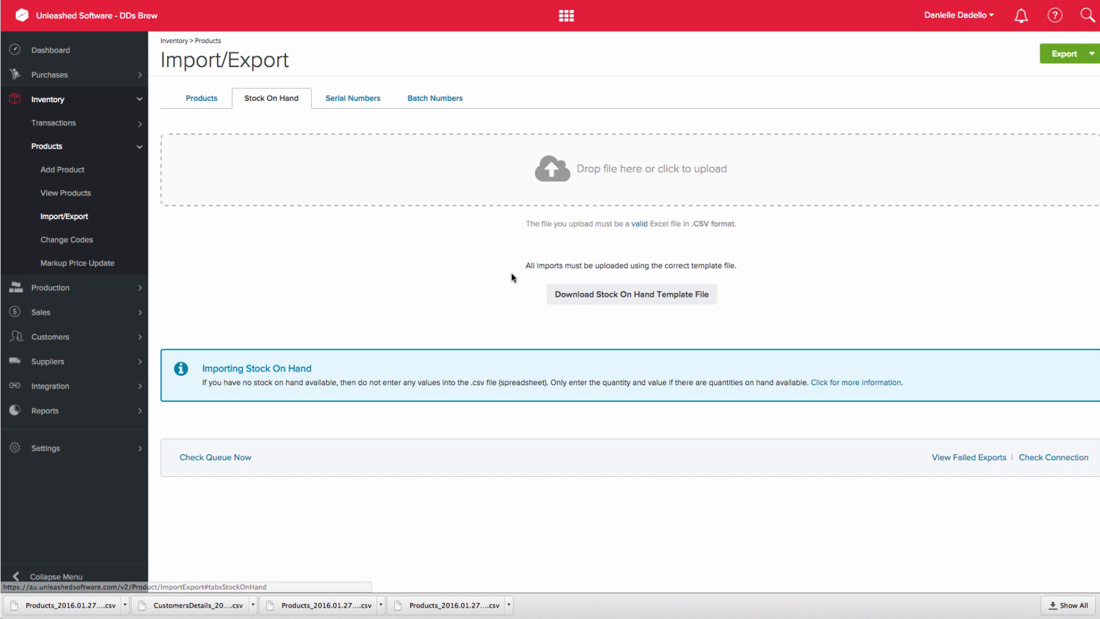
pyautogui.click(599, 297)
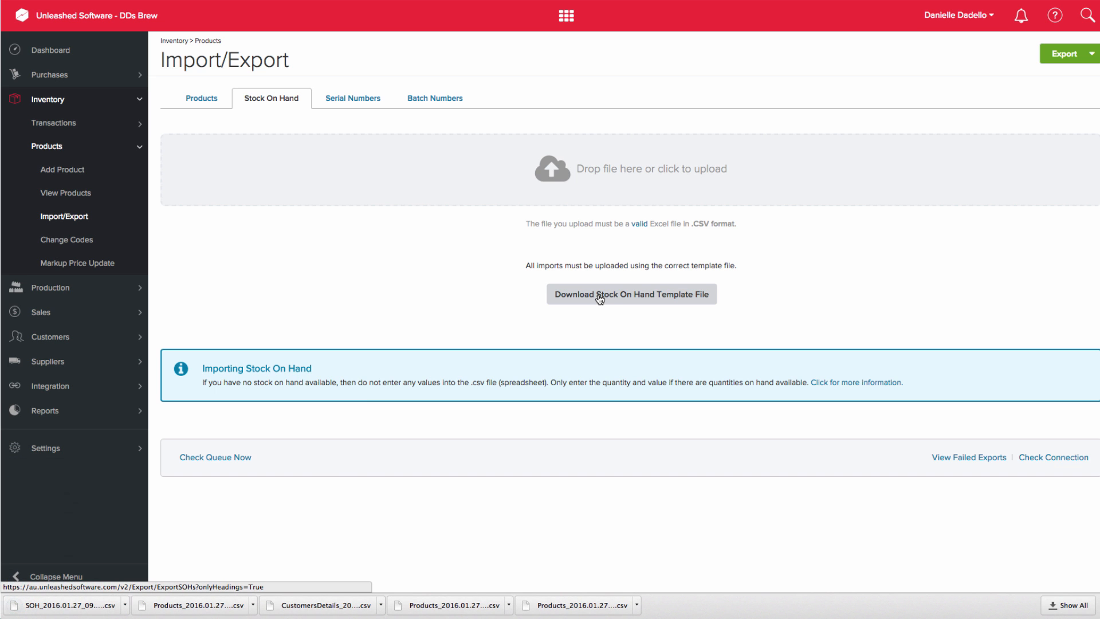
pyautogui.click(53, 608)
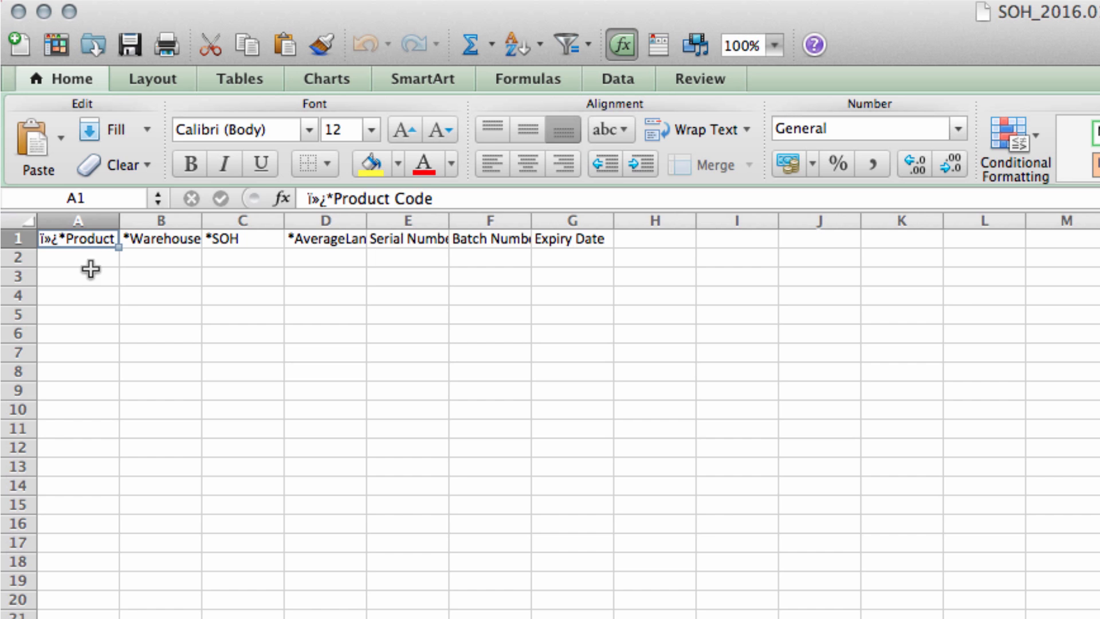
# Fill row 2 of the stock on hand template with product 002IPA, warehouse Auckland, SOH 33 and average landed cost 12.50.
pyautogui.click(89, 258)
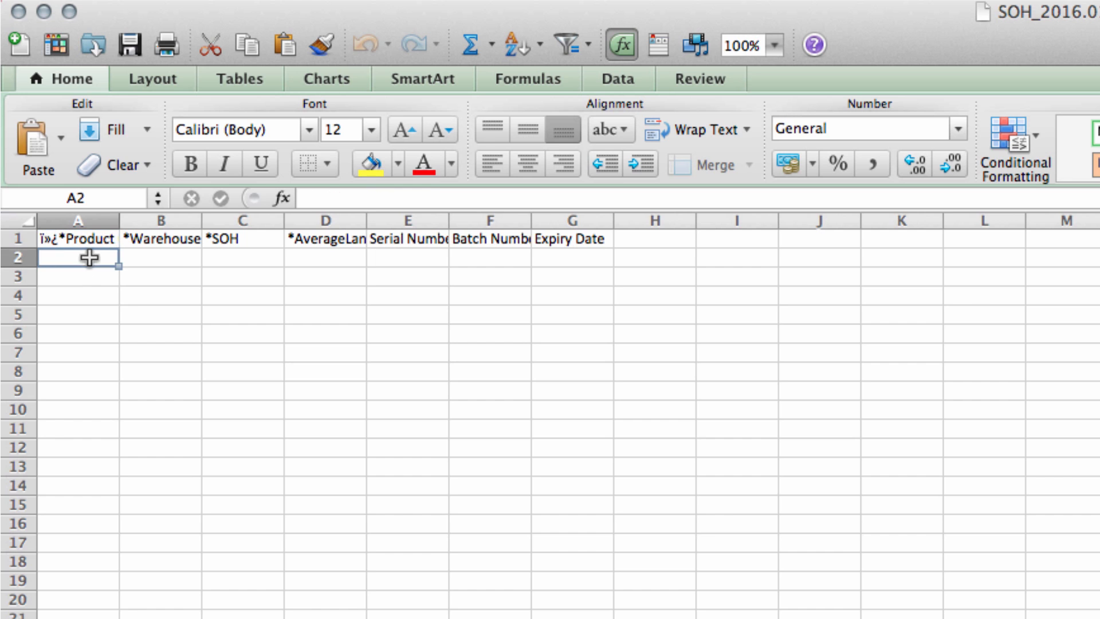
pyautogui.write('002IPA')
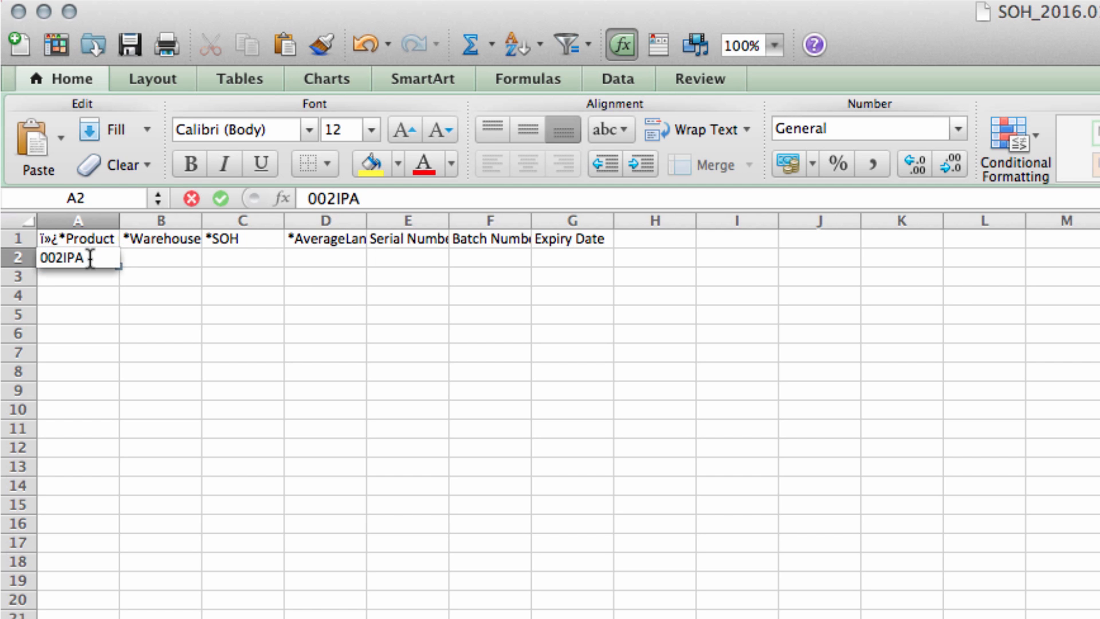
pyautogui.press('Tab')
pyautogui.write('Auckland')
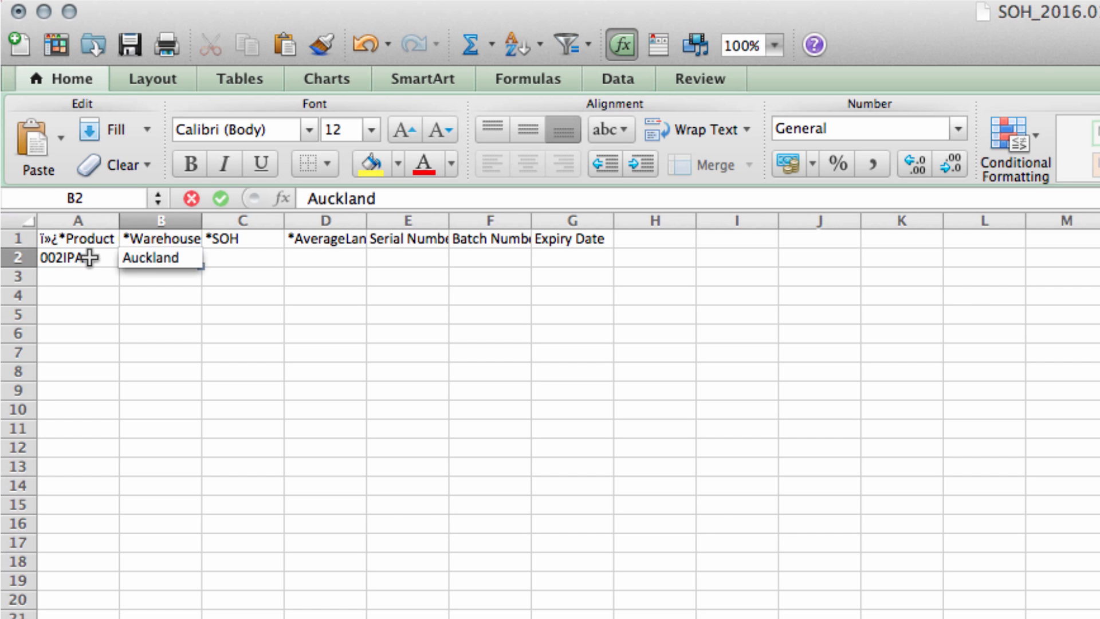
pyautogui.press('Tab')
pyautogui.write('33')
pyautogui.press('Tab')
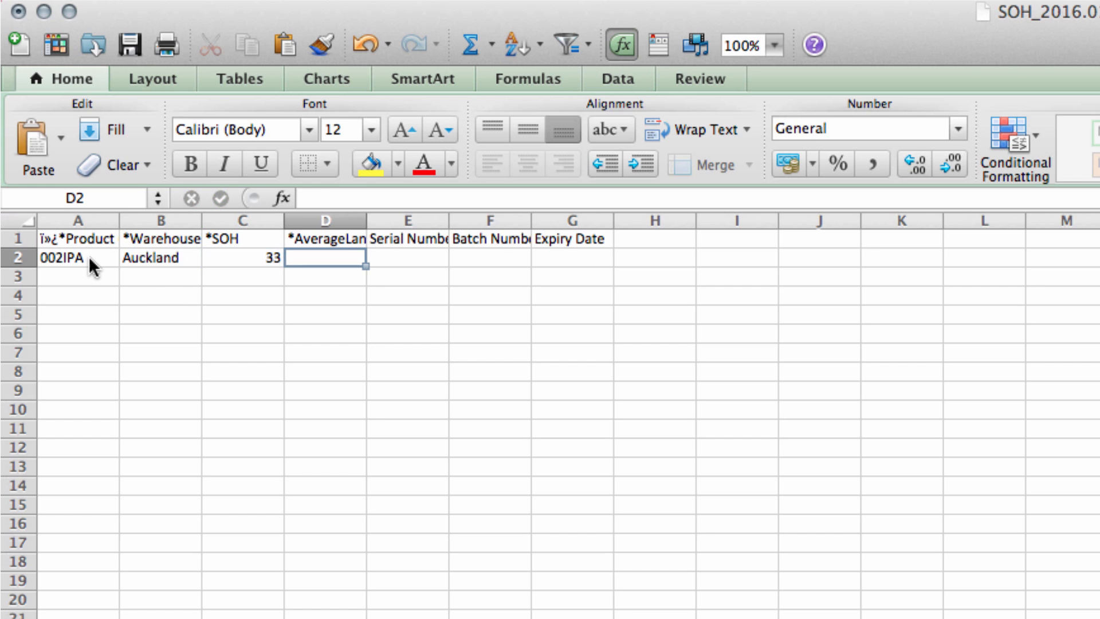
pyautogui.write('12.50')
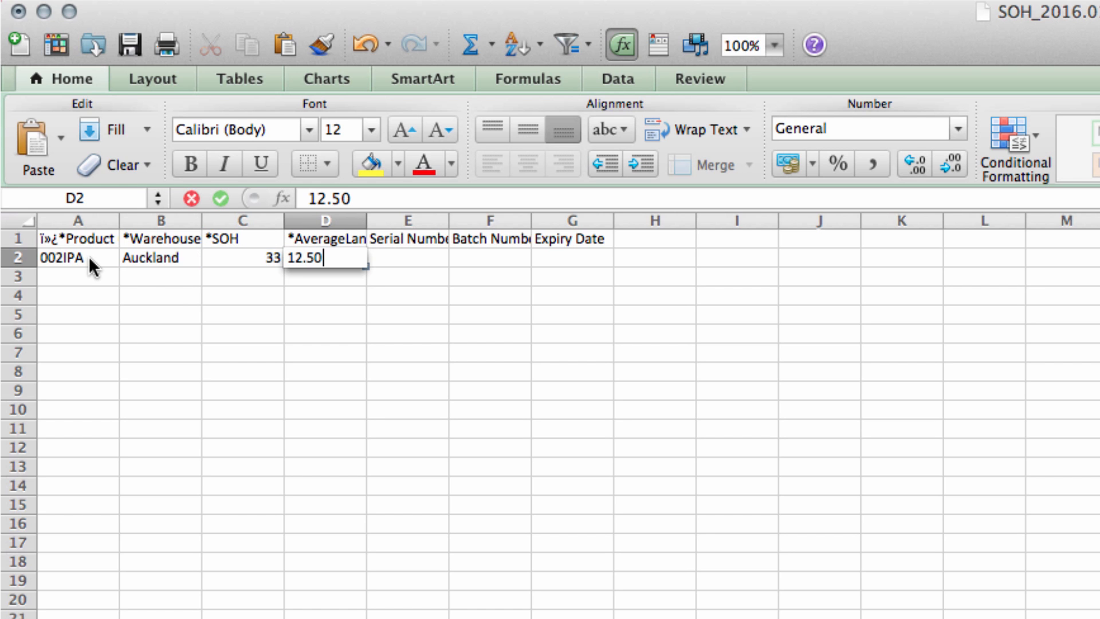
pyautogui.press('Tab')
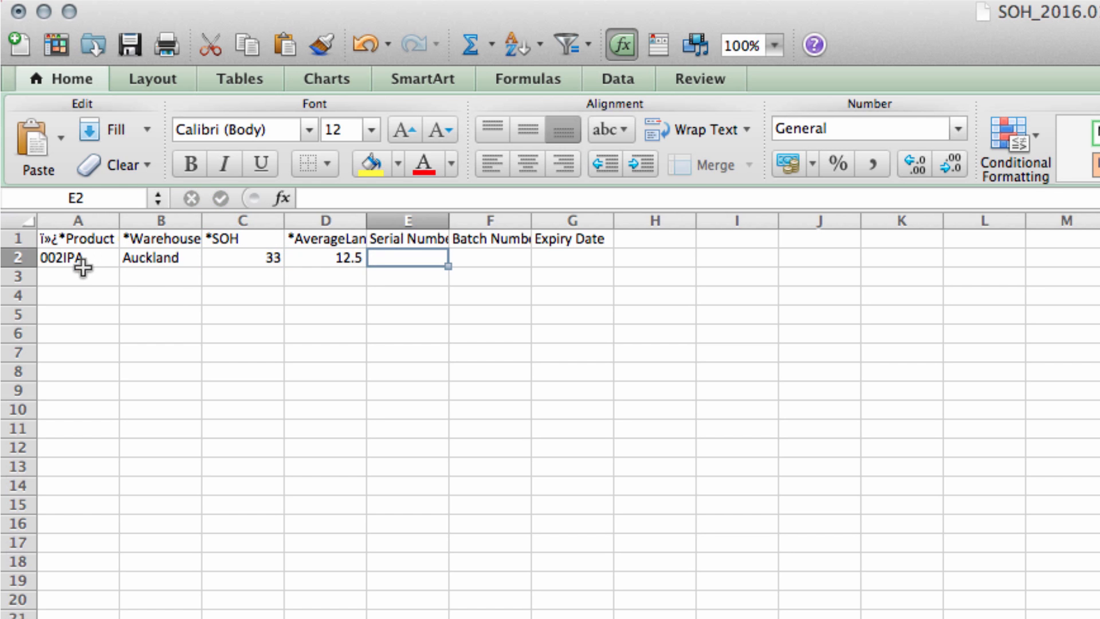
# Fill row 3 with product 002IPA, warehouse Sydney, SOH 120 and average landed cost 12.5.
pyautogui.click(79, 281)
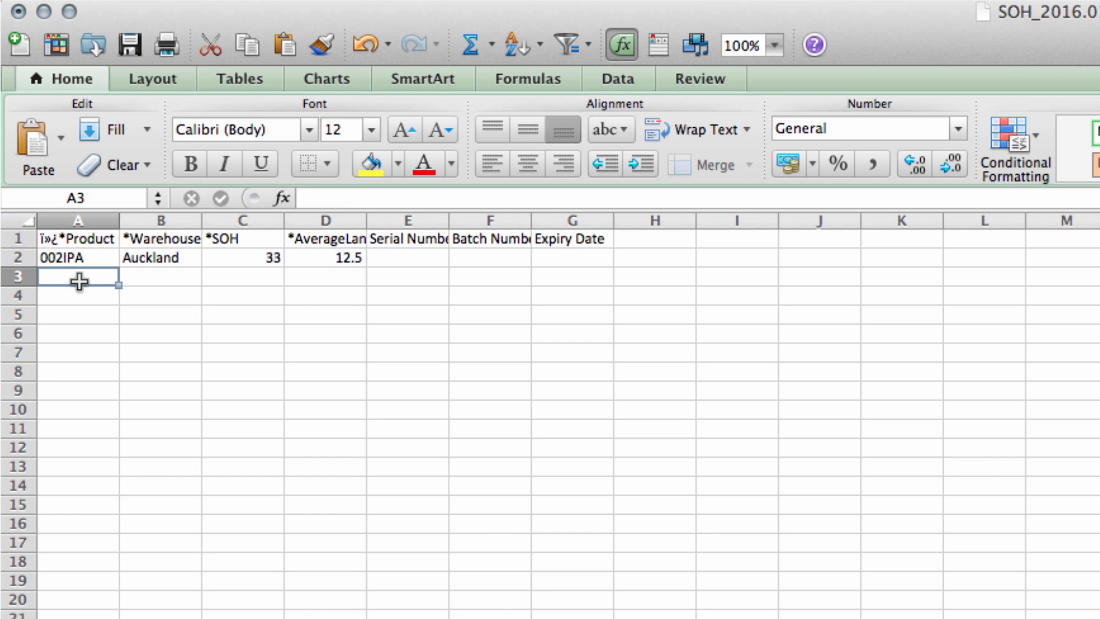
pyautogui.write('002IPA')
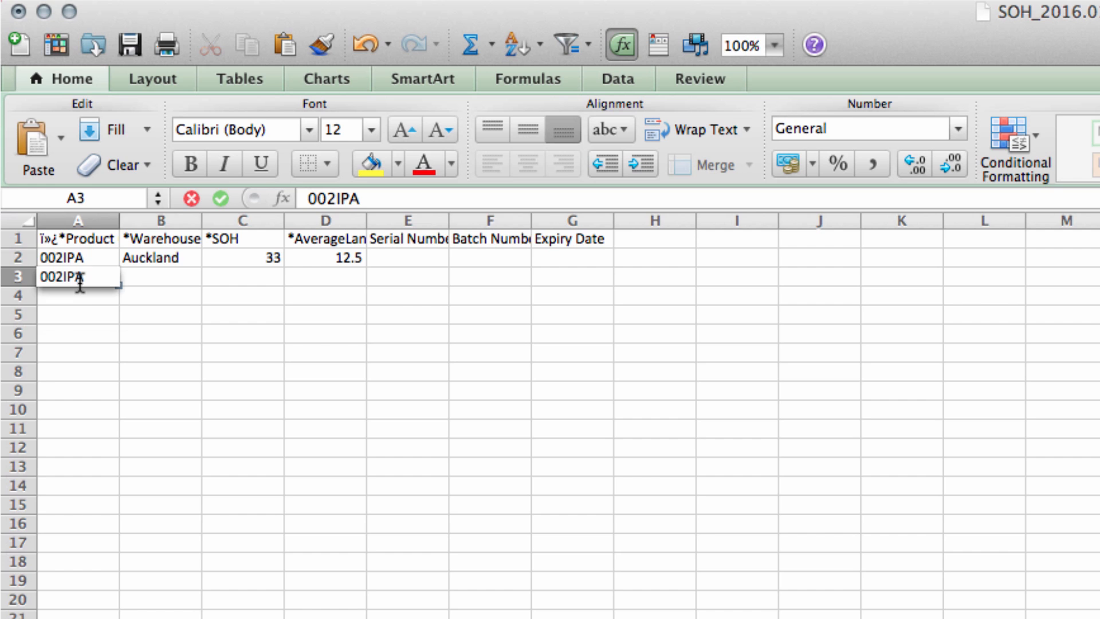
pyautogui.press('Tab')
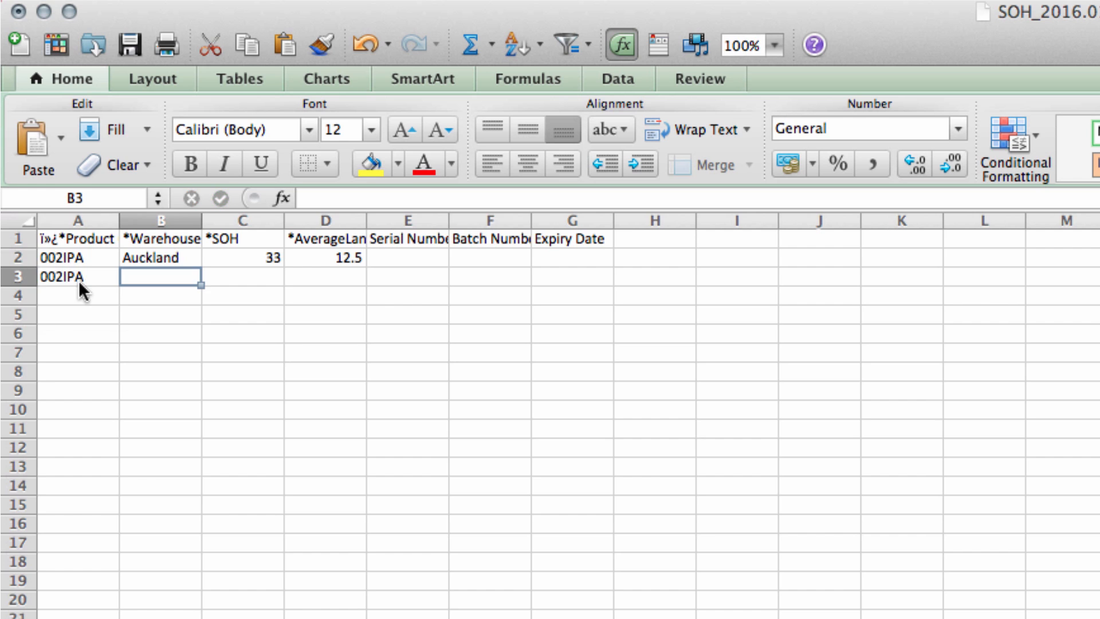
pyautogui.write('Sydney')
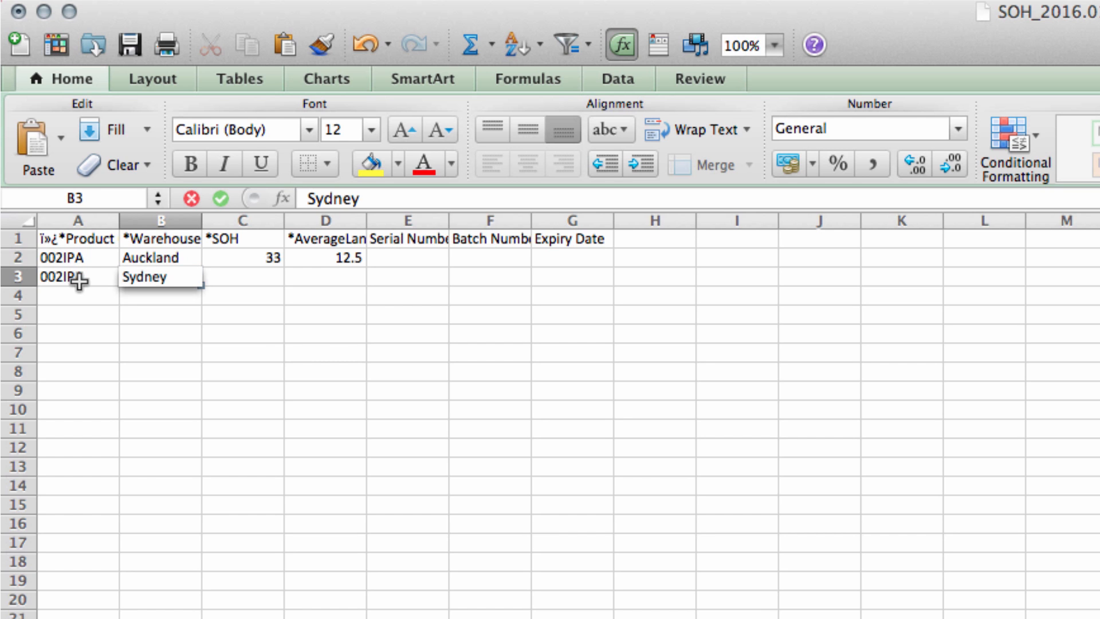
pyautogui.press('Tab')
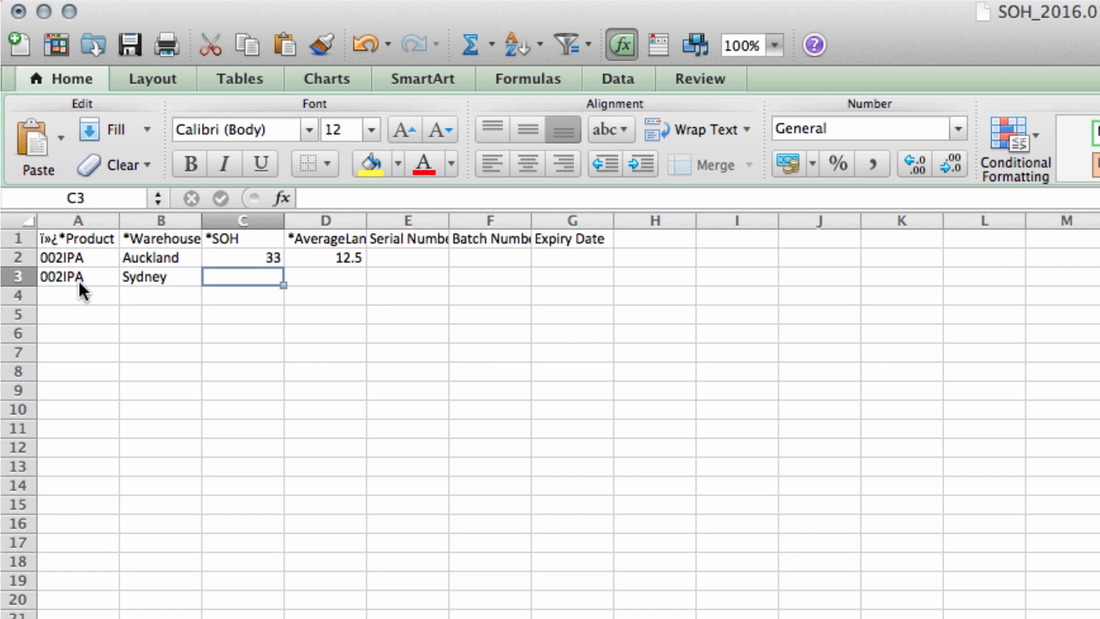
pyautogui.write('120')
pyautogui.press('Tab')
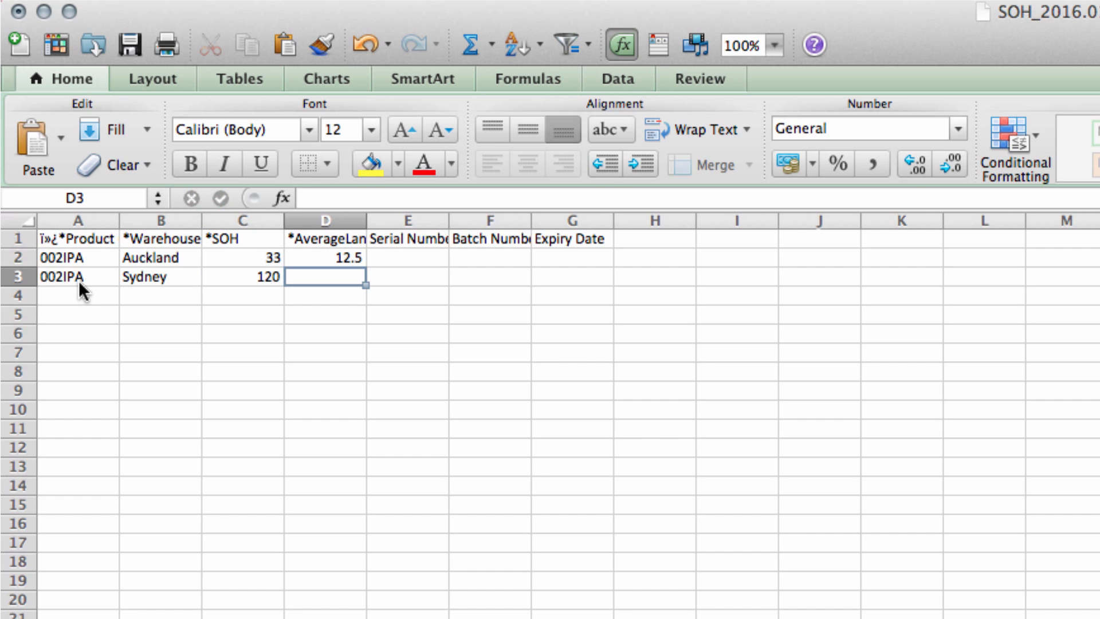
pyautogui.write('12.5')
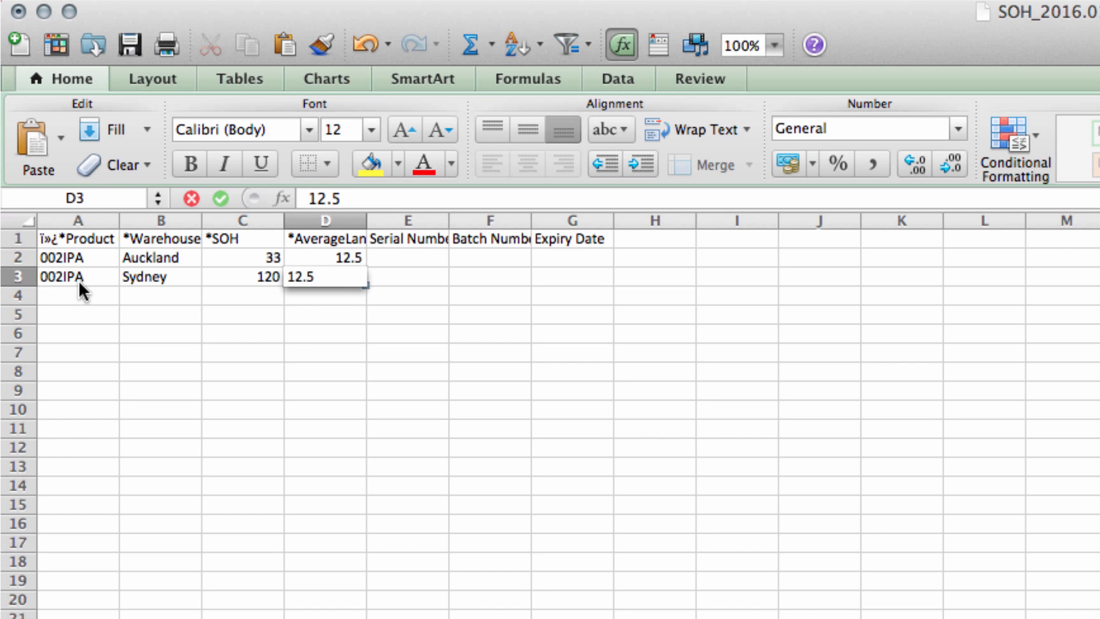
pyautogui.press('Return')
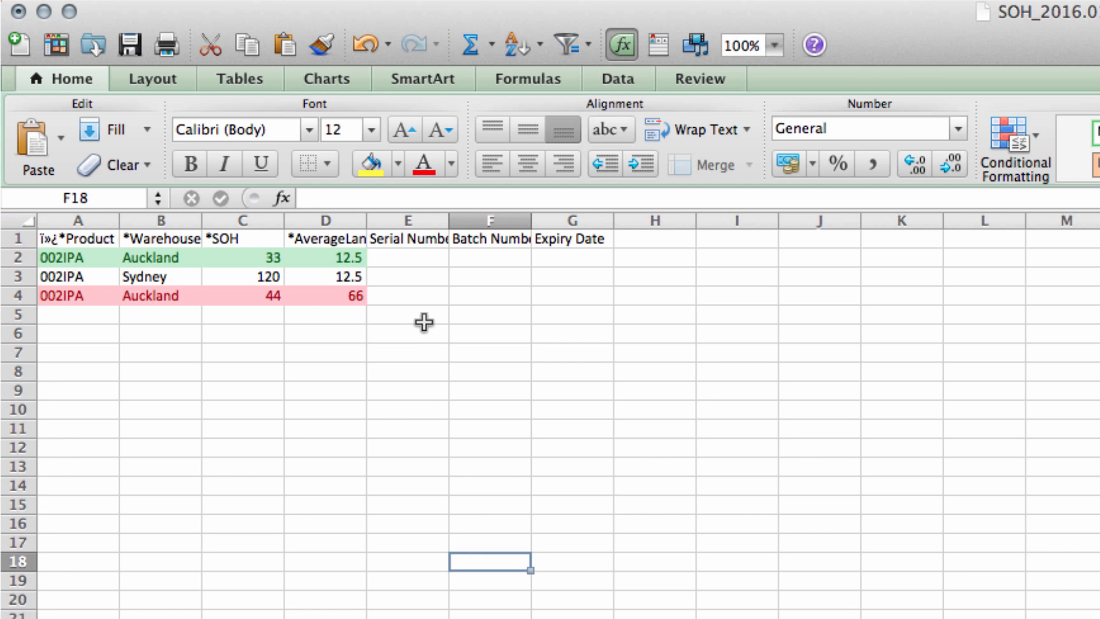
pyautogui.click(387, 320)
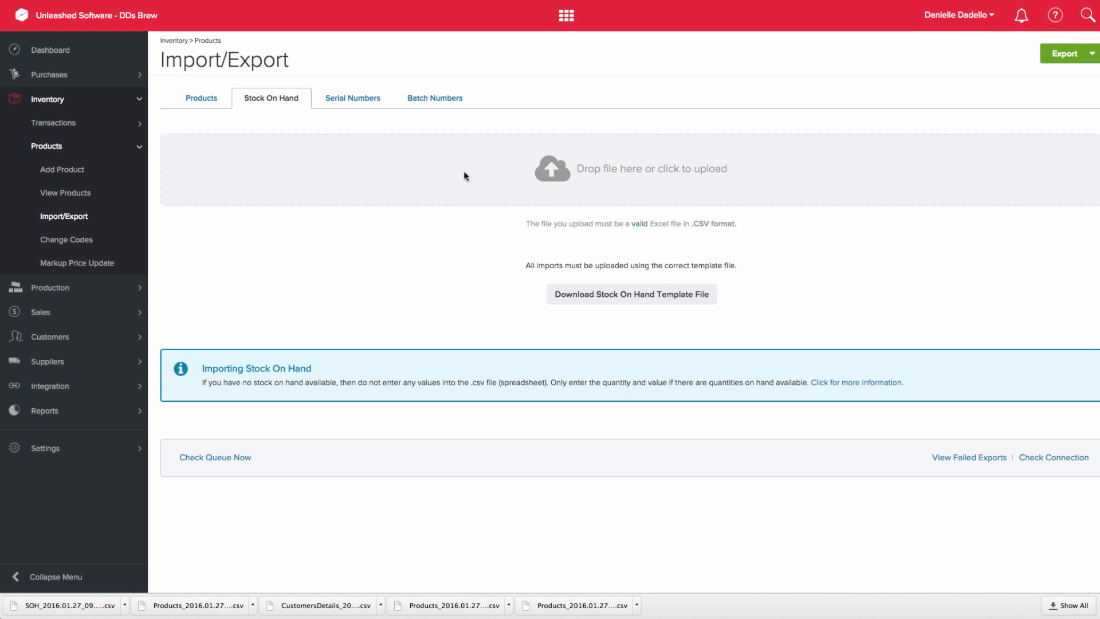
# View the Serial Numbers and Batch Numbers import options on the products Import/Export page in Unleashed.
pyautogui.click(351, 103)
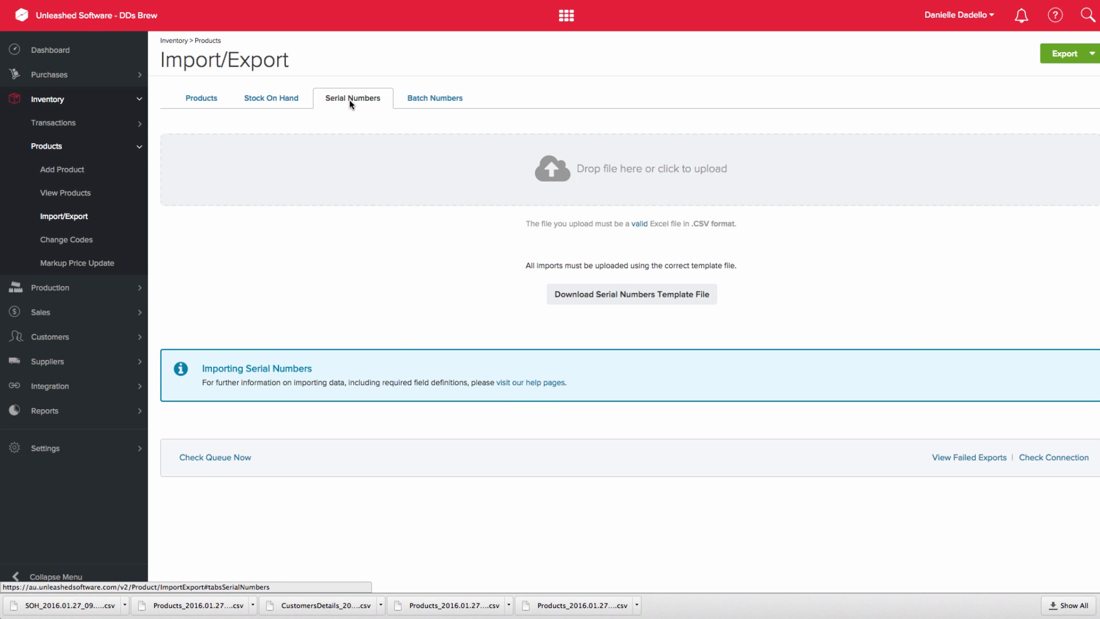
pyautogui.click(421, 97)
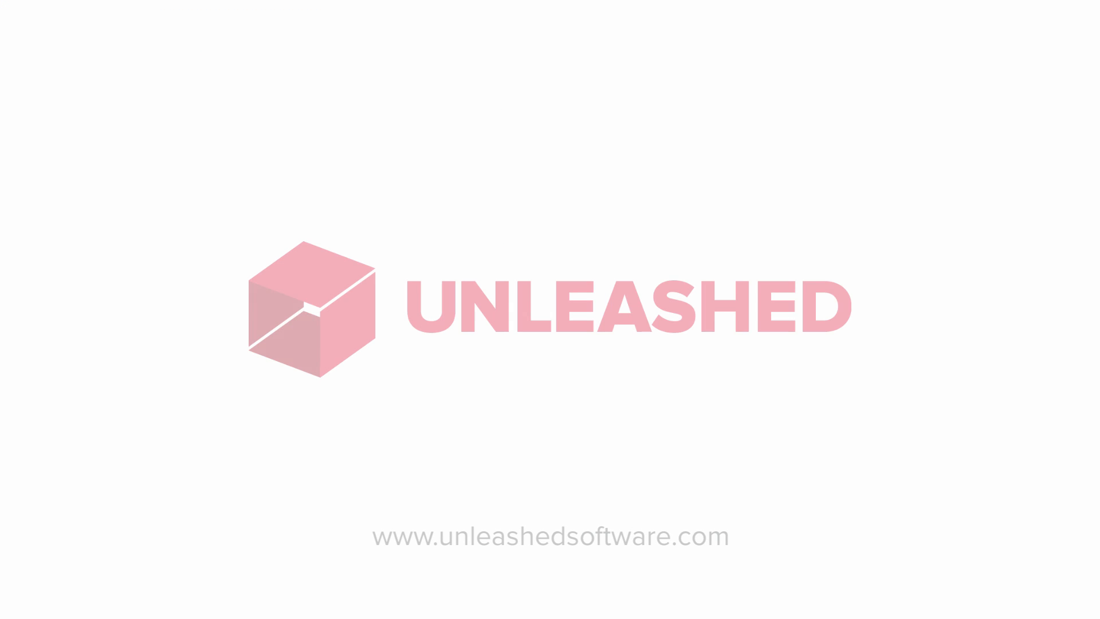